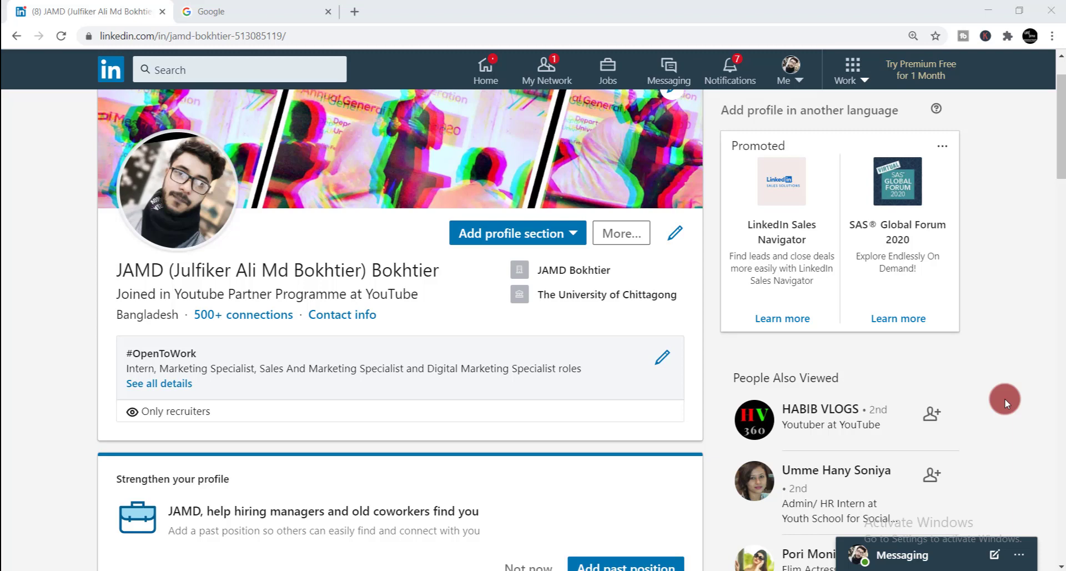
scroll(1004, 398, "down", 5)
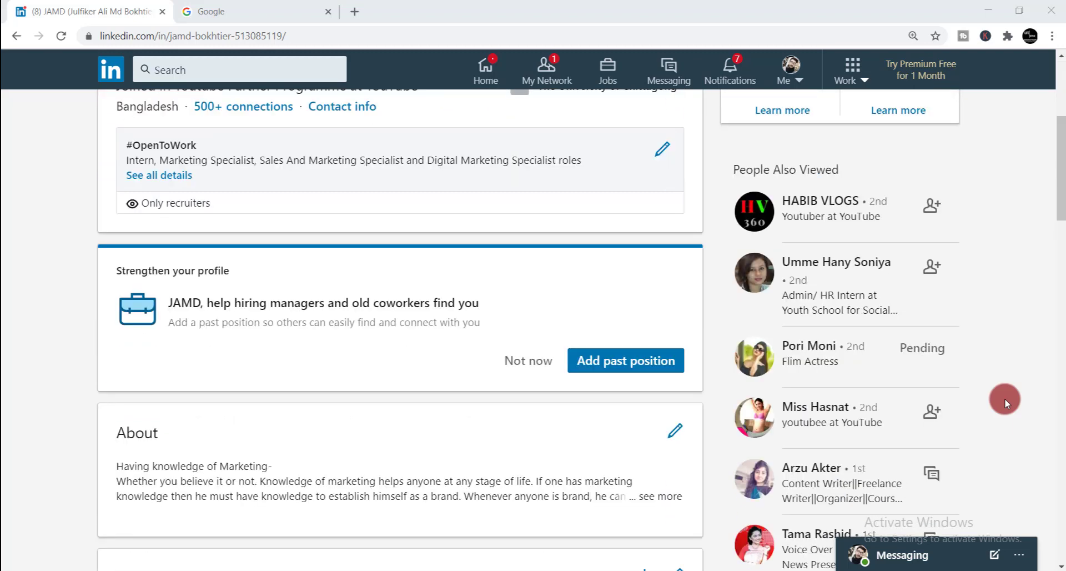
scroll(1004, 398, "down", 3)
scroll(1004, 398, "up", 3)
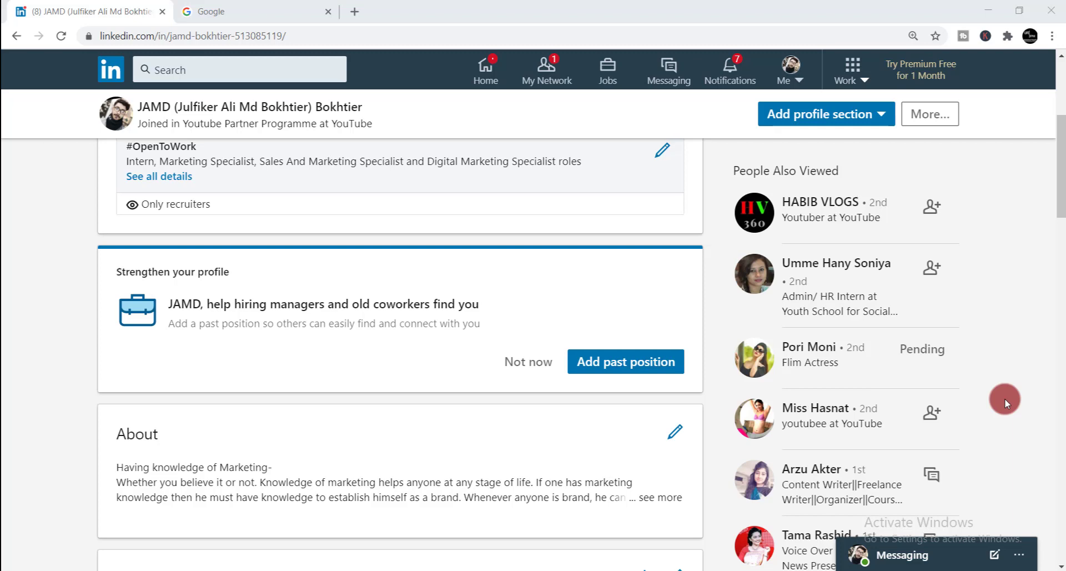
scroll(1004, 398, "up", 4)
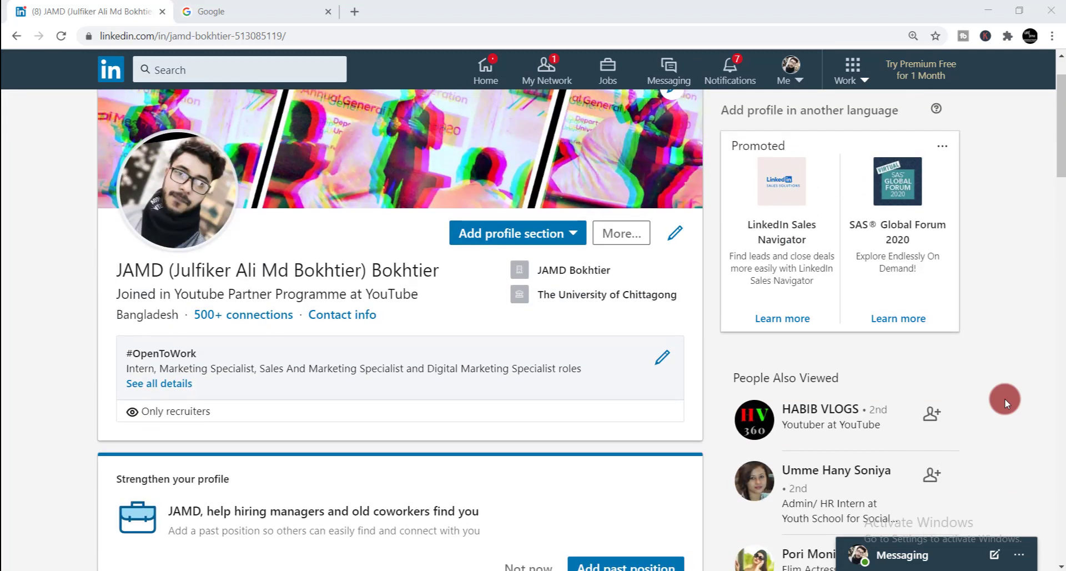
scroll(1004, 398, "up", 2)
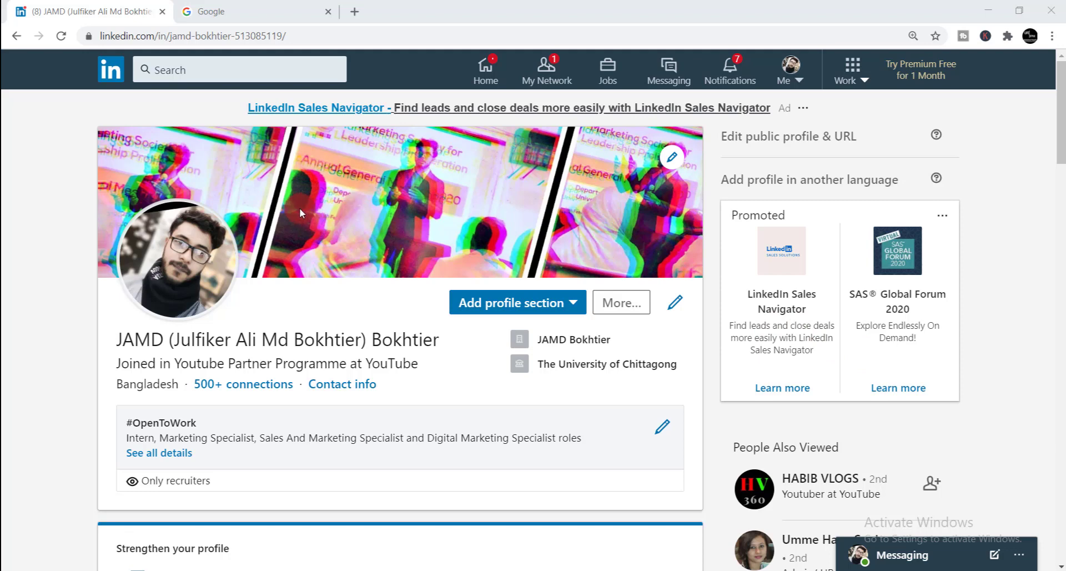
Step: Search Google for "linked helper" and open the linkedhelper.com website from the results
left_click(261, 10)
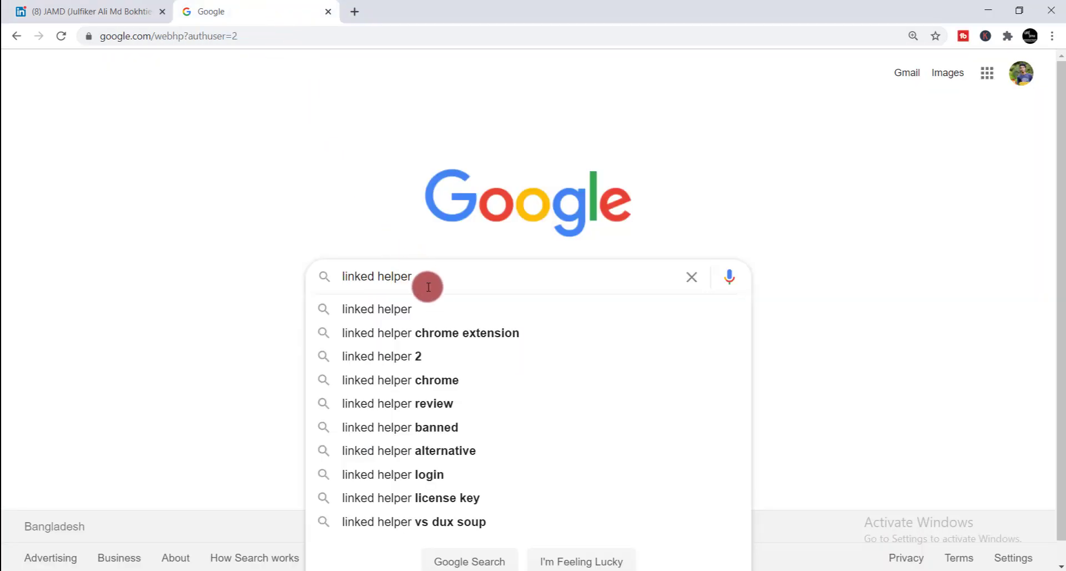
key("Return")
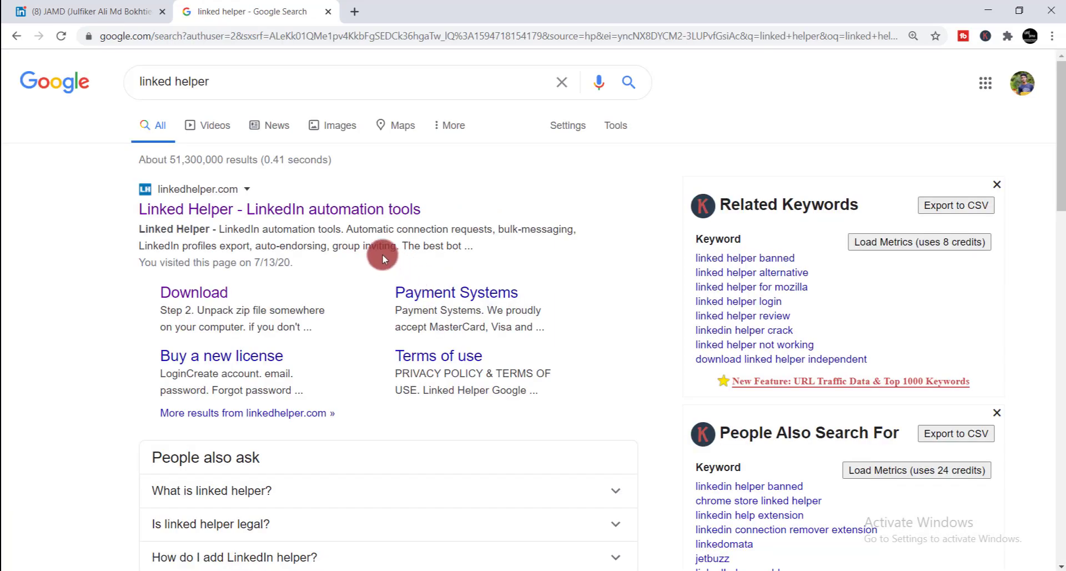
left_click(325, 215)
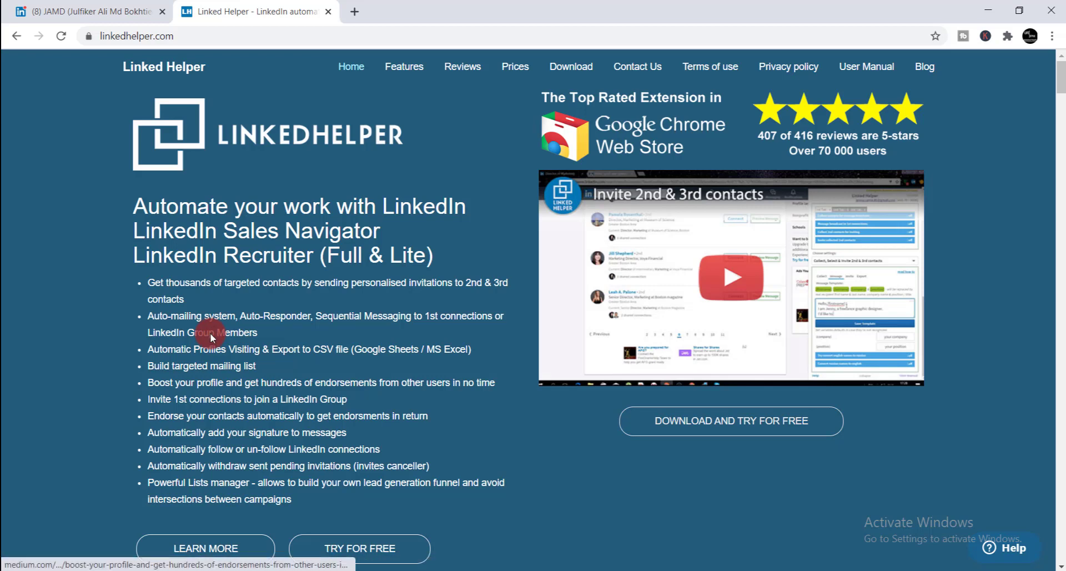
Step: Download build_cloud_50.3.5.zip from the Linked Helper download page and extract it to the build_cloud_50.3.5 folder in Downloads
left_click(745, 424)
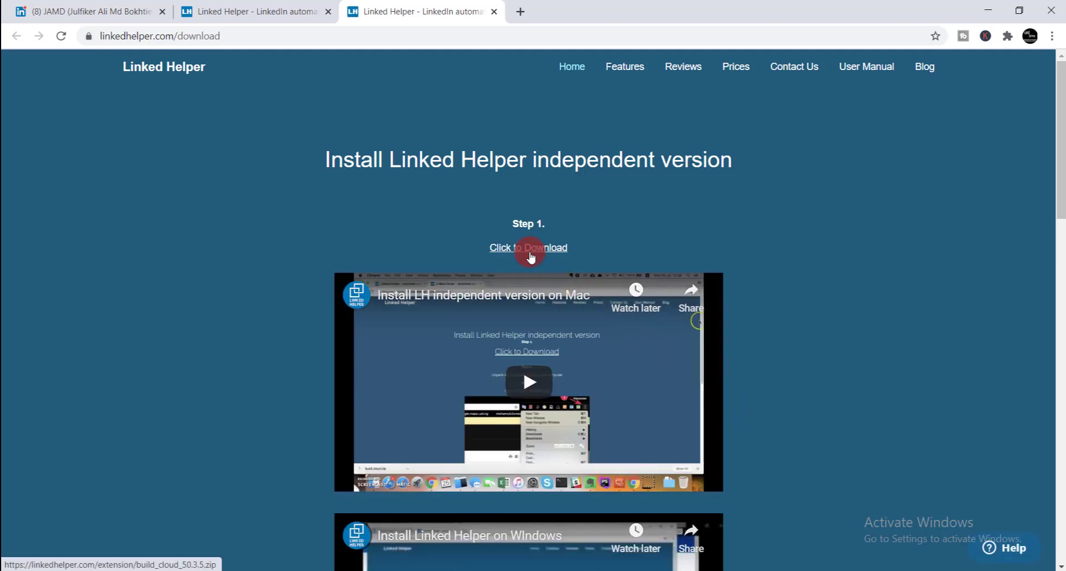
left_click(534, 249)
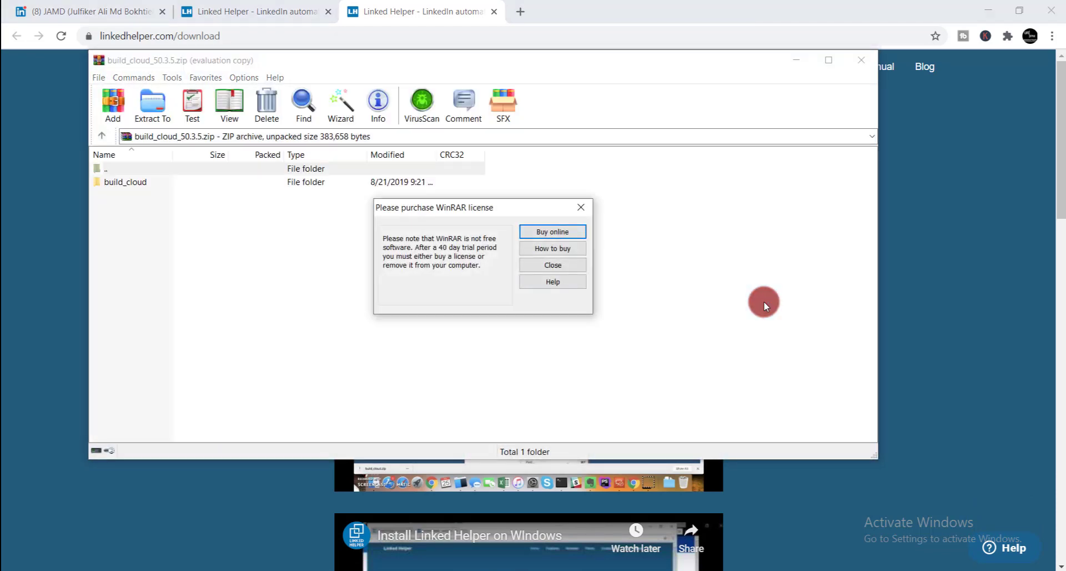
key("Escape")
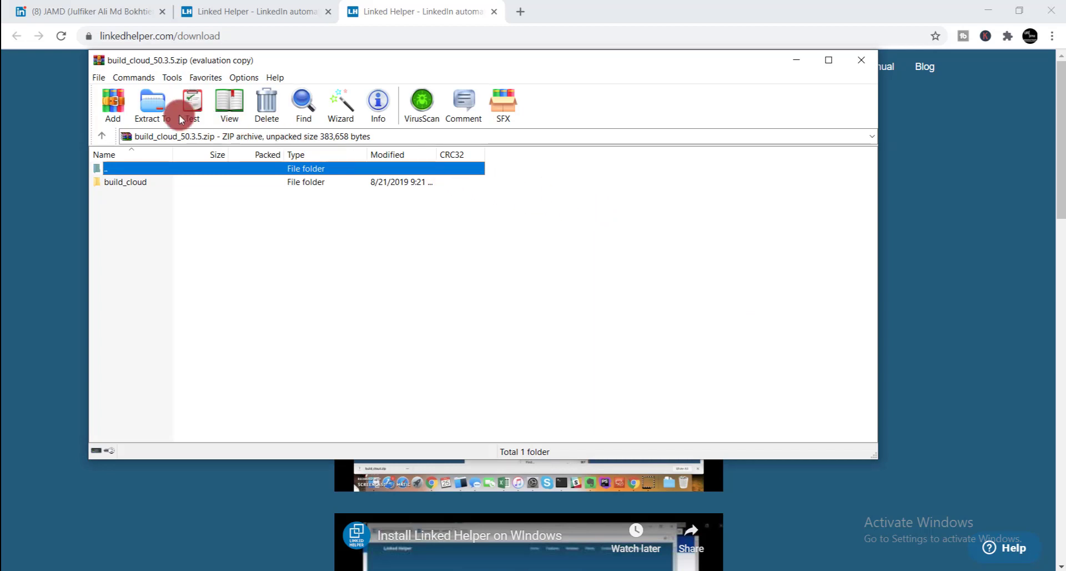
left_click(155, 114)
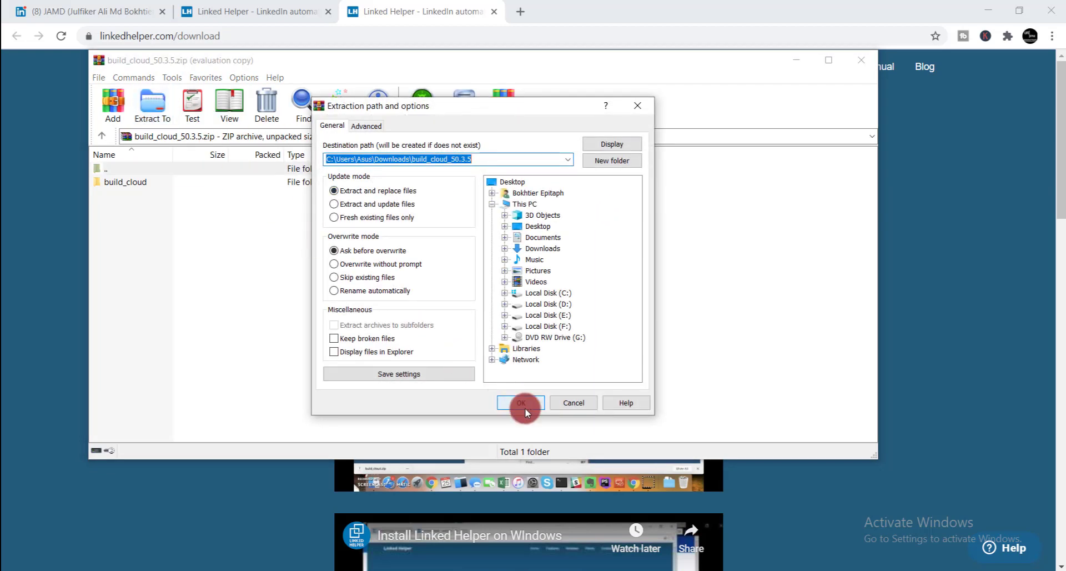
left_click(522, 405)
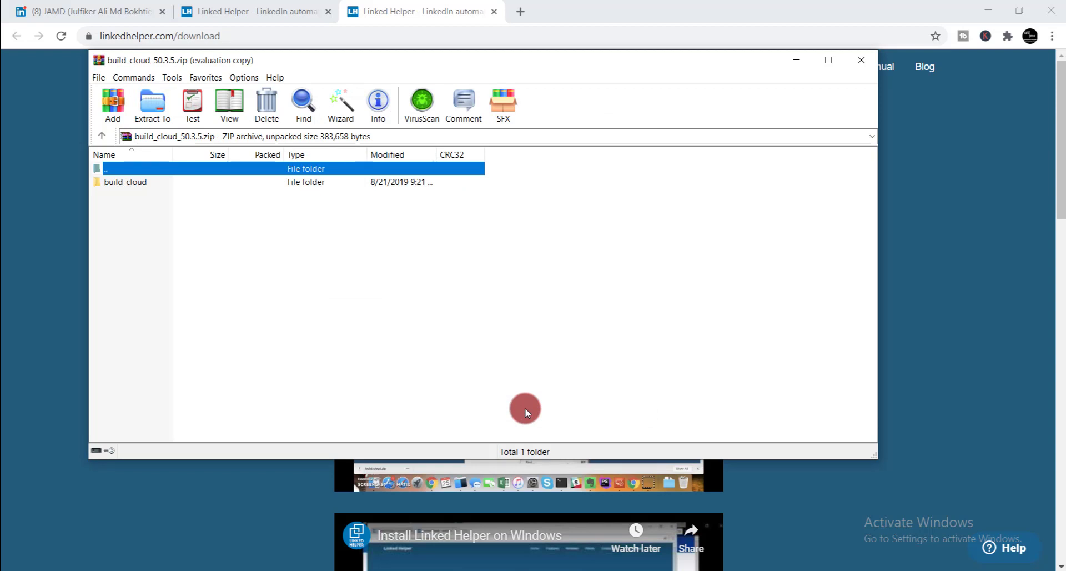
left_click(861, 61)
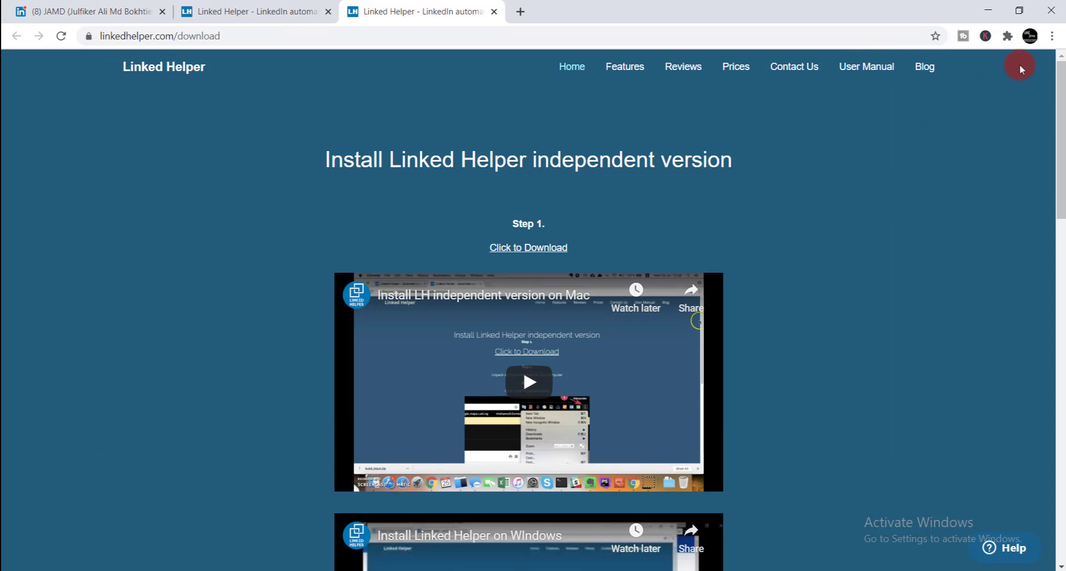
Step: Open the browser's extensions page and turn on Developer mode
left_click(1051, 39)
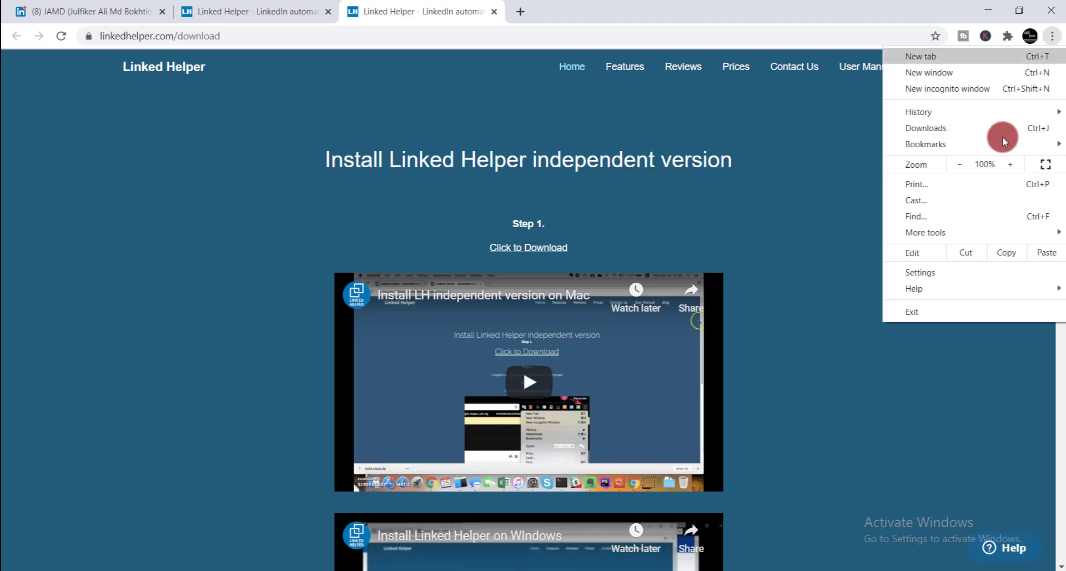
mouse_move(962, 217)
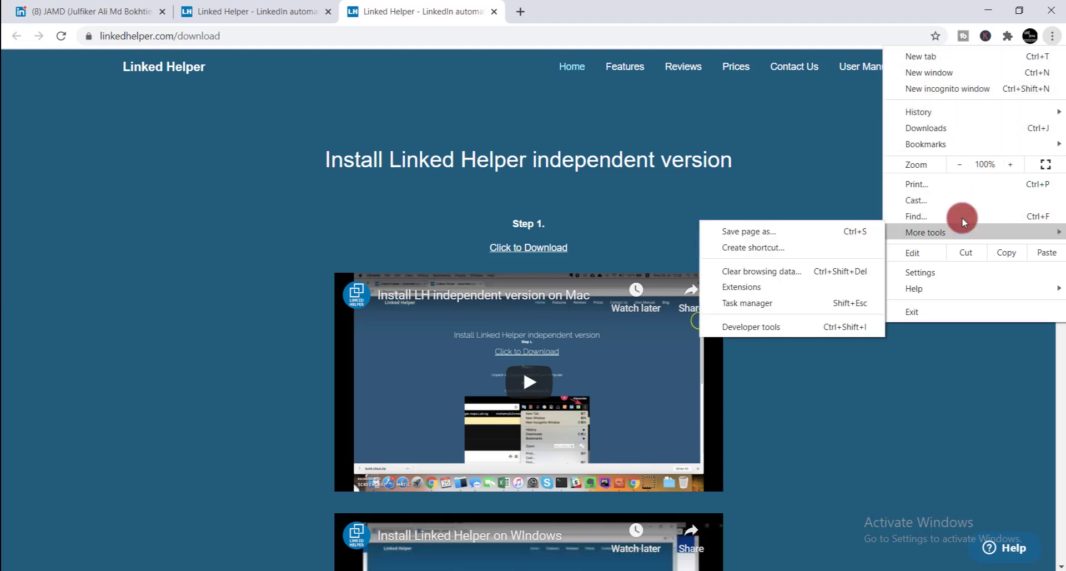
left_click(756, 287)
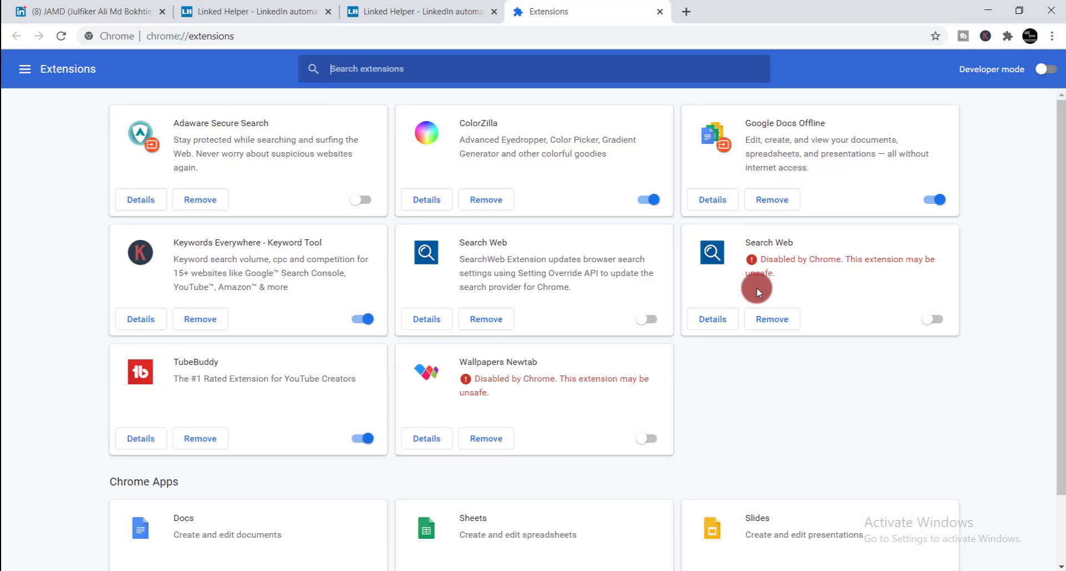
left_click(1046, 69)
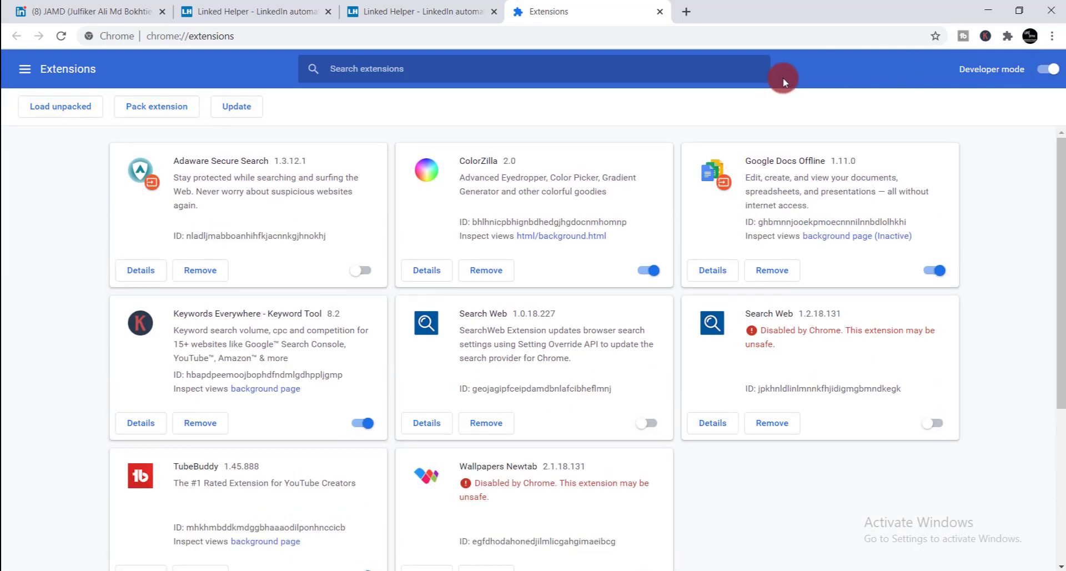
Step: Load the build_cloud folder inside Downloads\build_cloud_50.3.5 as an unpacked extension
left_click(62, 109)
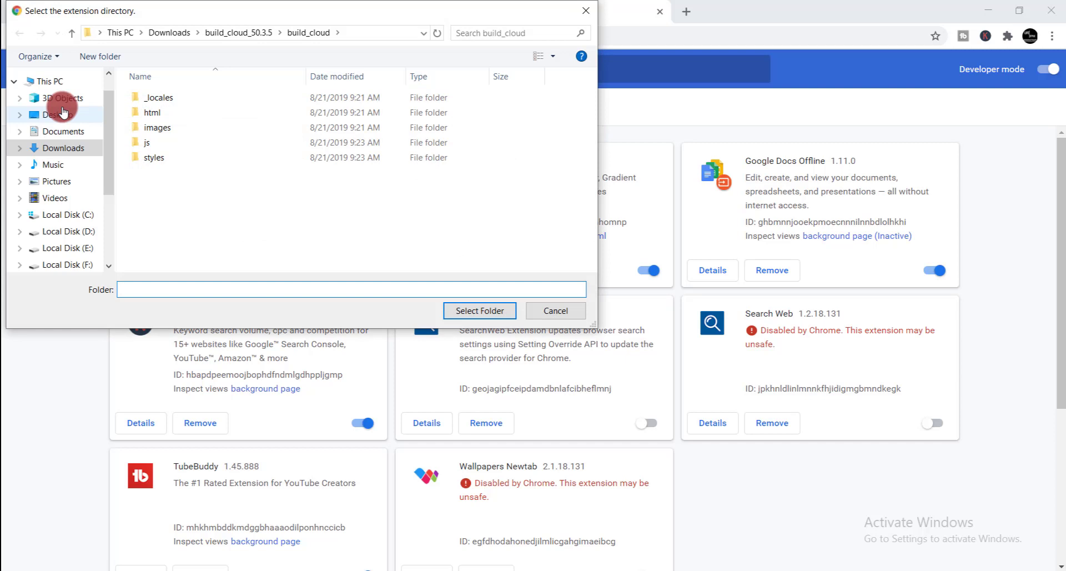
left_click(71, 148)
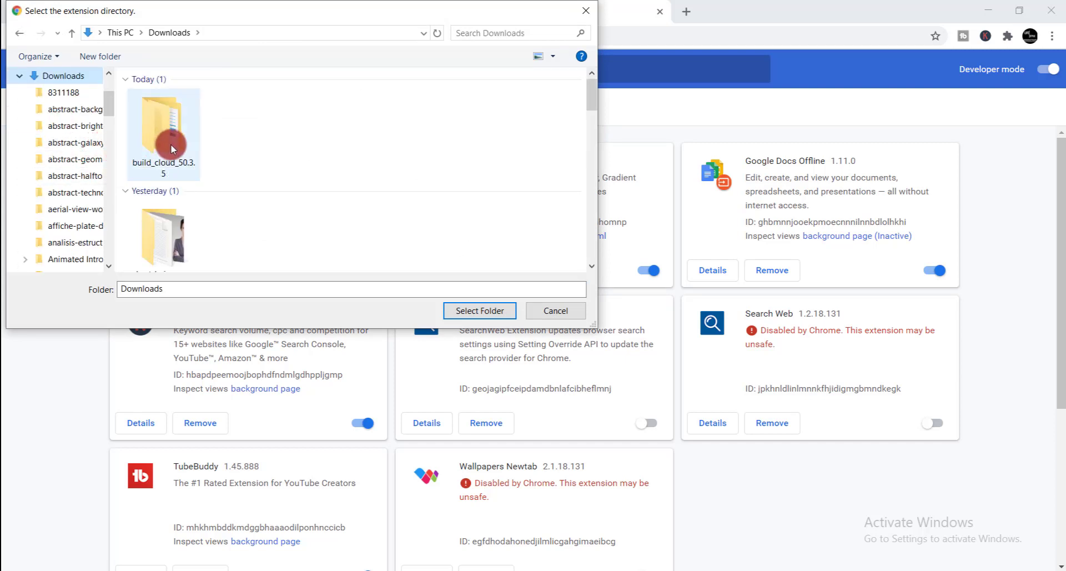
double_click(181, 136)
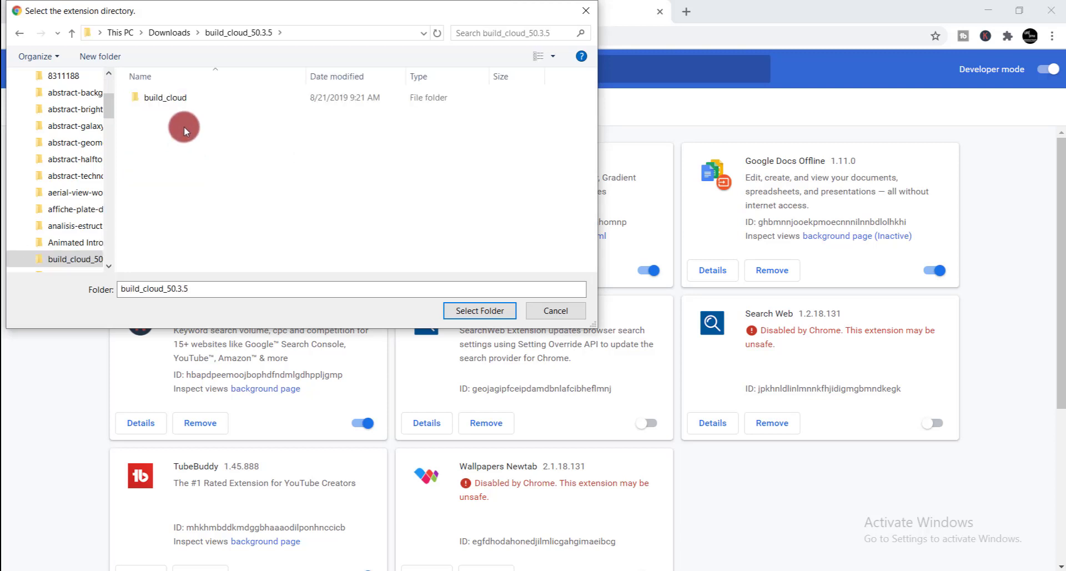
left_click(191, 101)
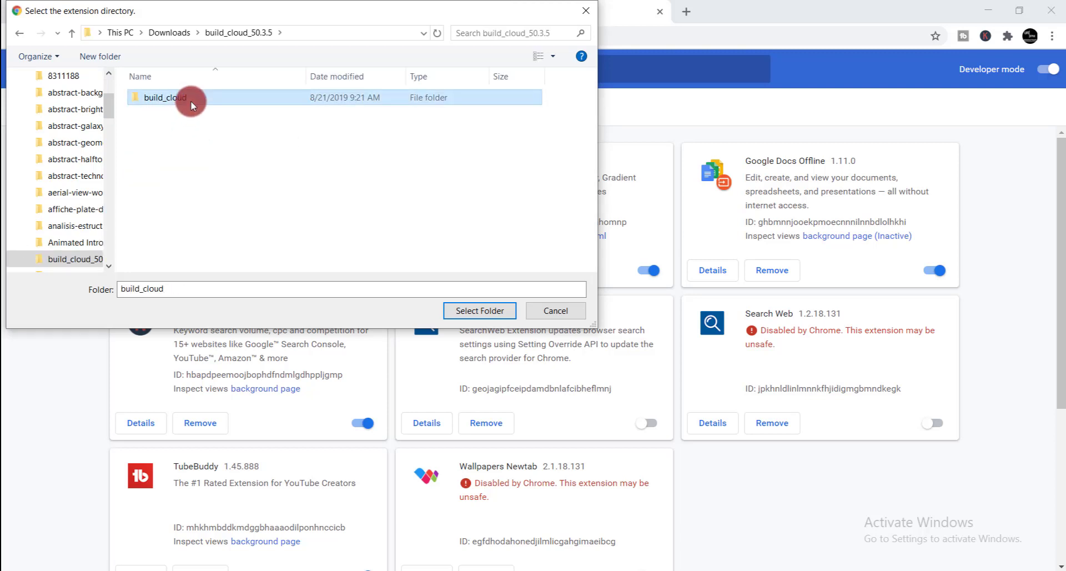
left_click(478, 308)
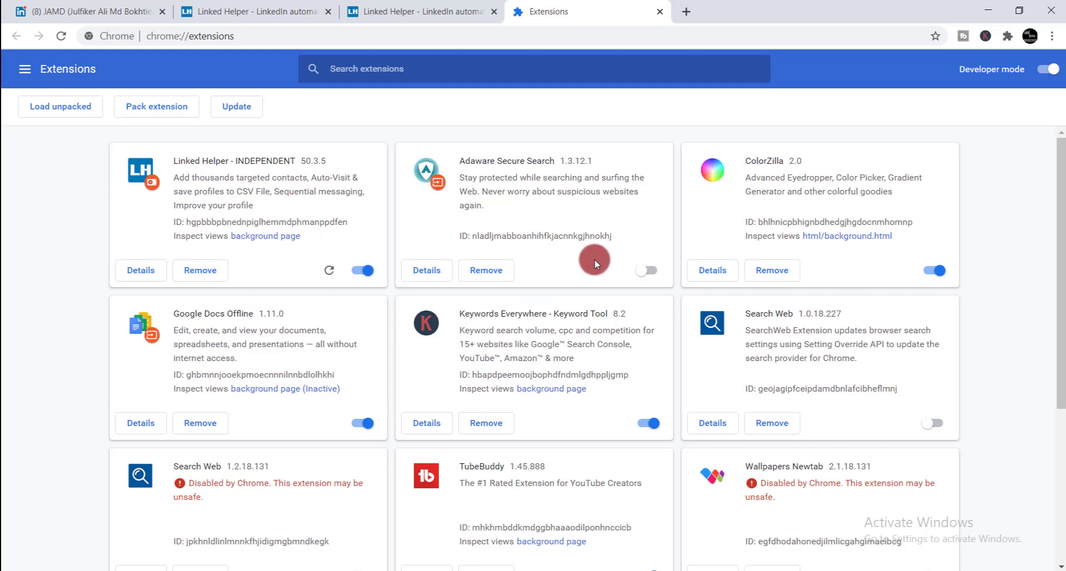
Step: Open the LinkedIn profile in a new tab and start Linked Helper's collection of 2nd and 3rd connections from the general LinkedIn search page
key("ctrl+t")
type("l")
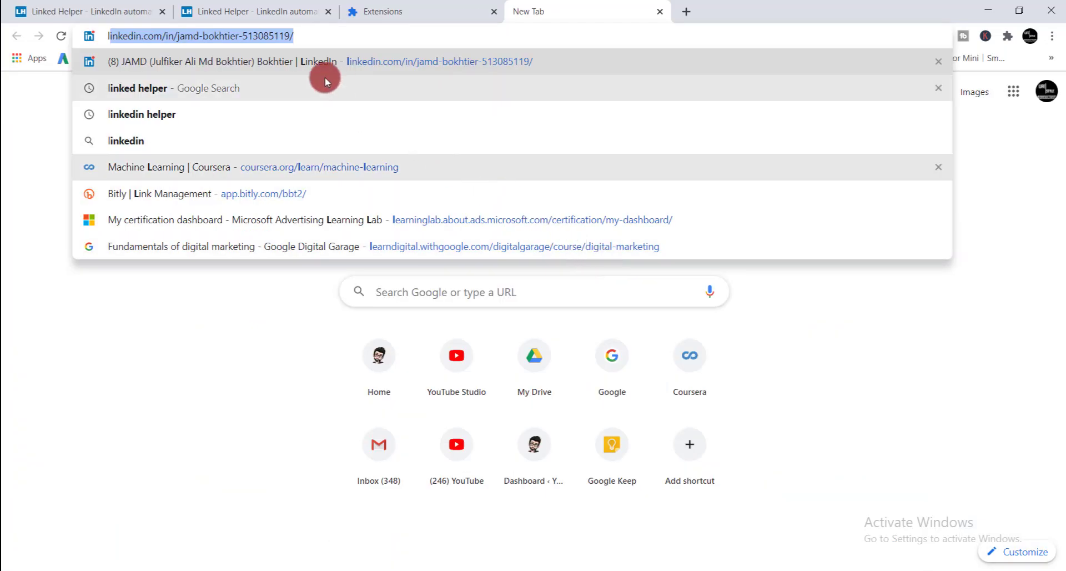
left_click(292, 59)
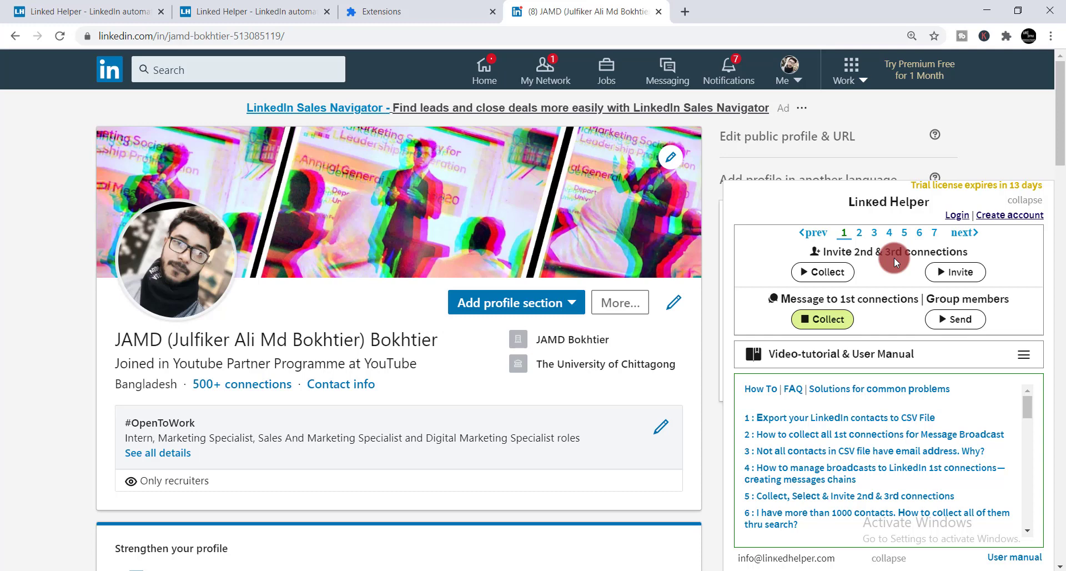
left_click(827, 273)
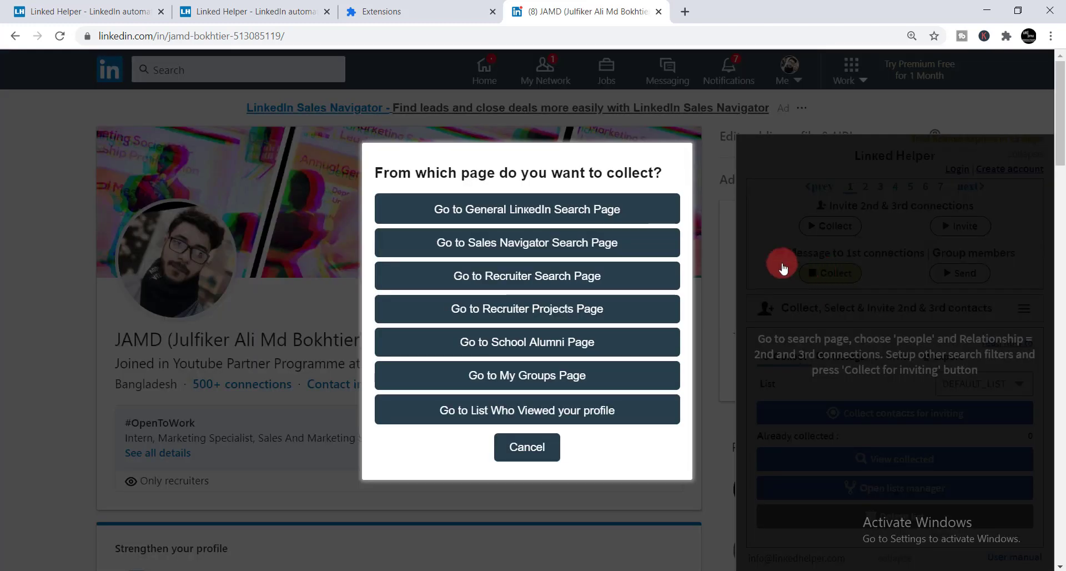
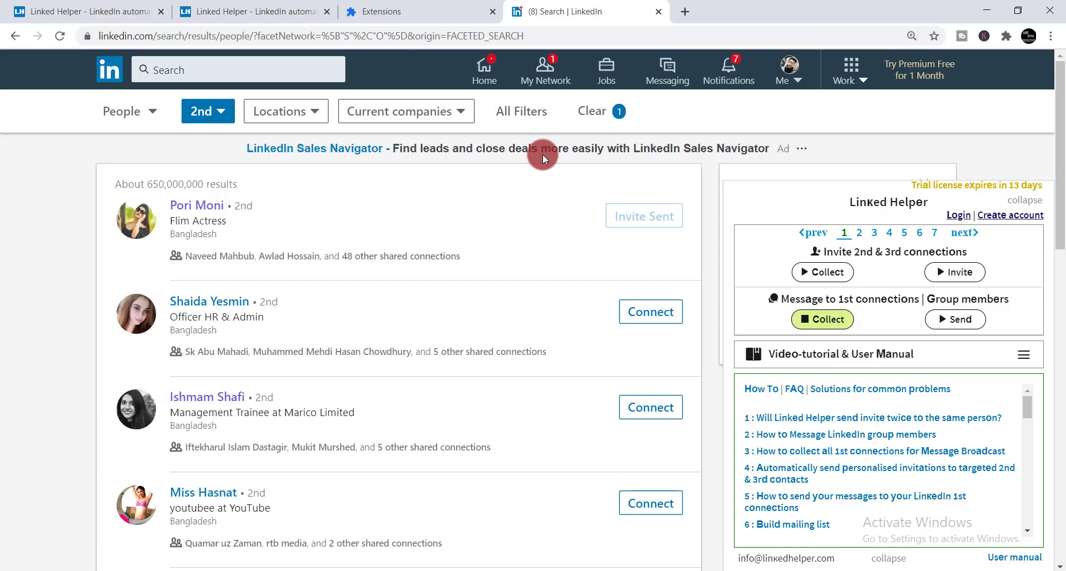
Step: Filter the people search by the title "digital marketing", keeping the 2nd-connections filter, and apply it
left_click(511, 113)
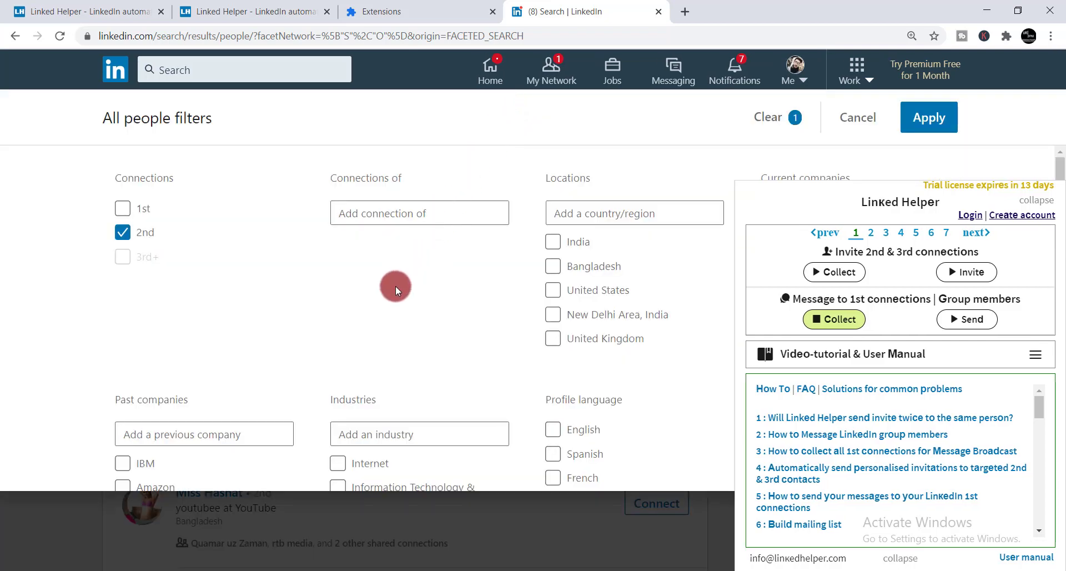
scroll(395, 285, "down", 1)
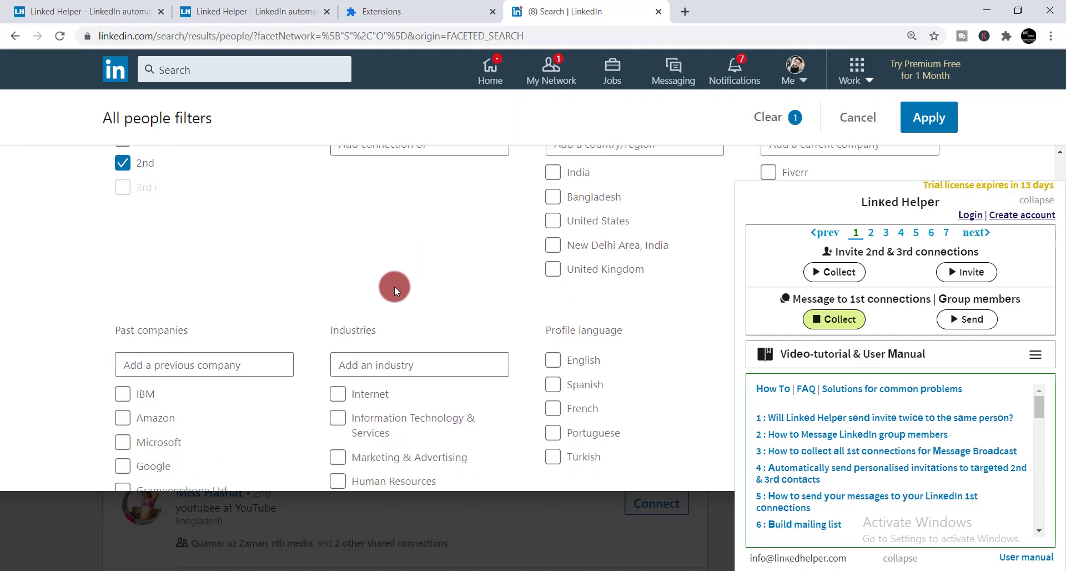
scroll(394, 285, "down", 1)
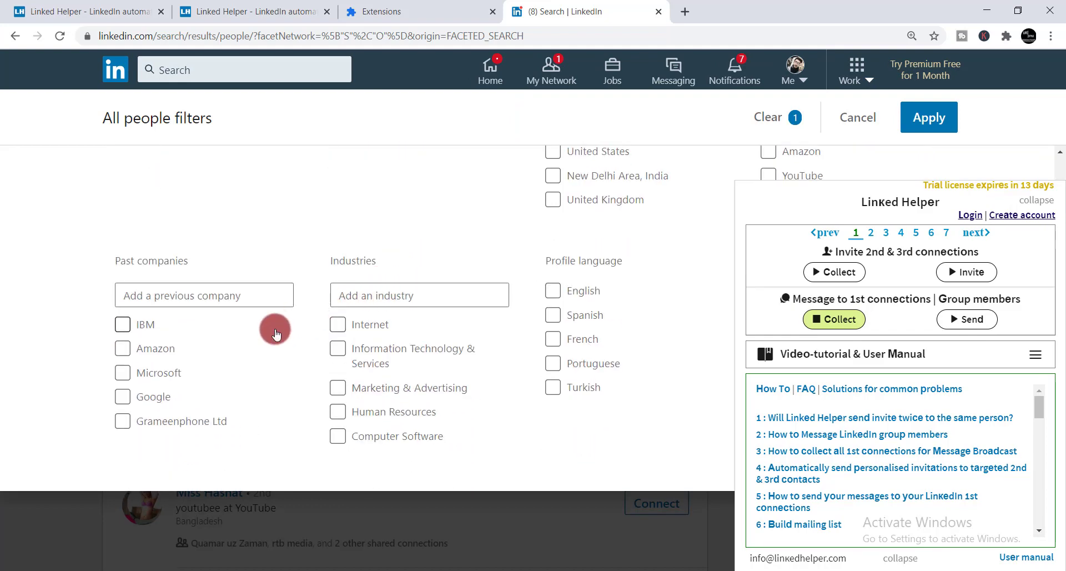
scroll(274, 329, "up", 2)
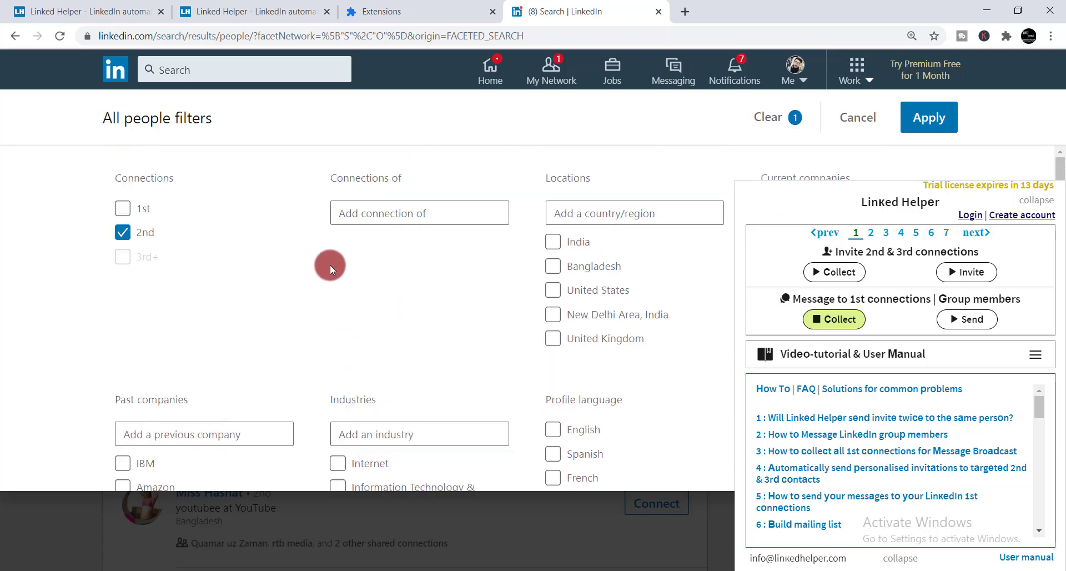
scroll(330, 264, "down", 5)
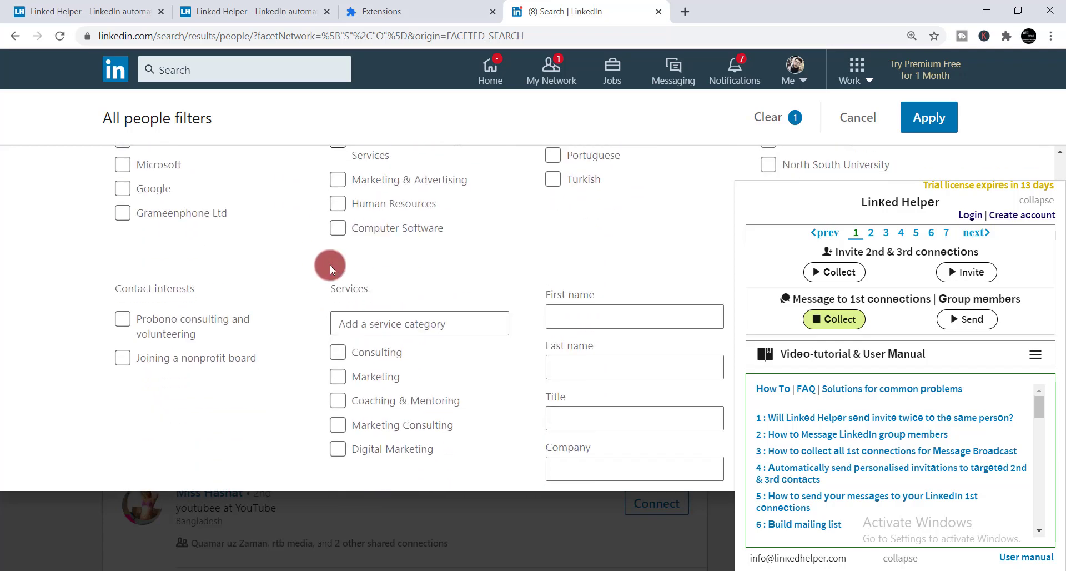
scroll(330, 264, "down", 2)
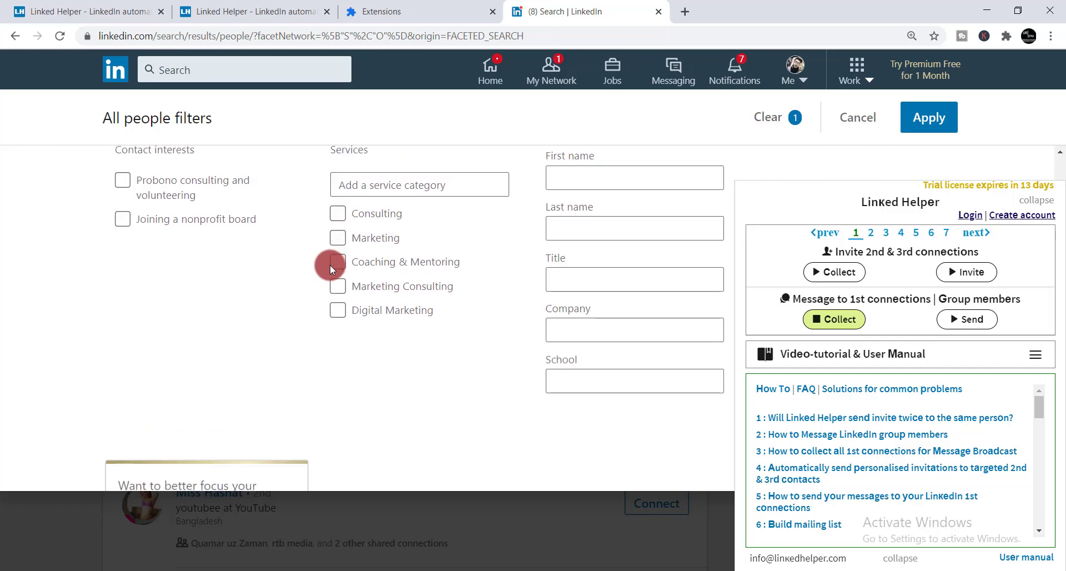
left_click(572, 276)
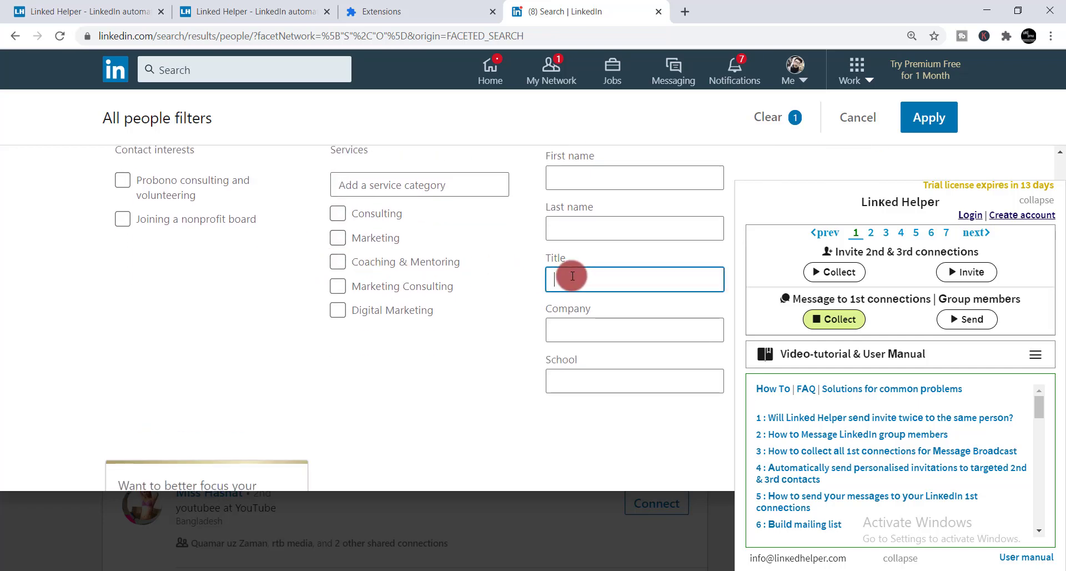
type("digit")
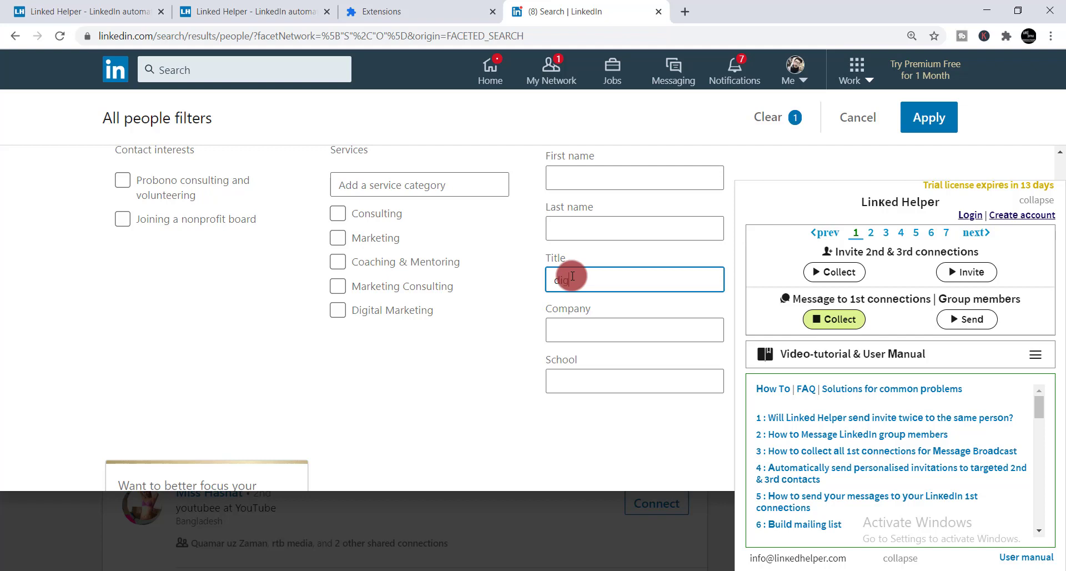
type("al marketing")
left_click(928, 118)
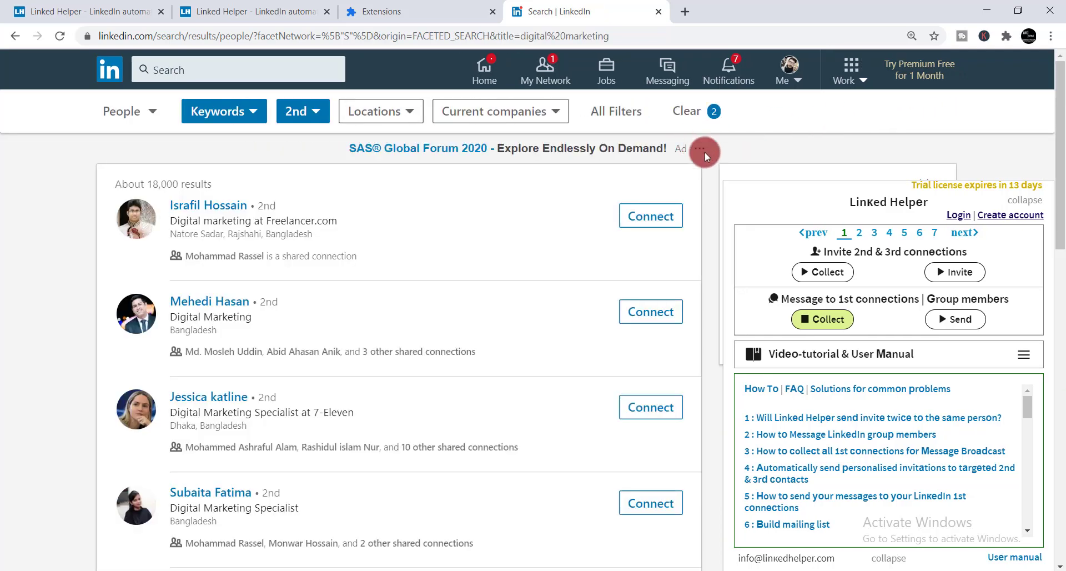
Step: Start collecting 2nd and 3rd connections from the filtered search results, and save "hi" as the invitation message template
left_click(828, 272)
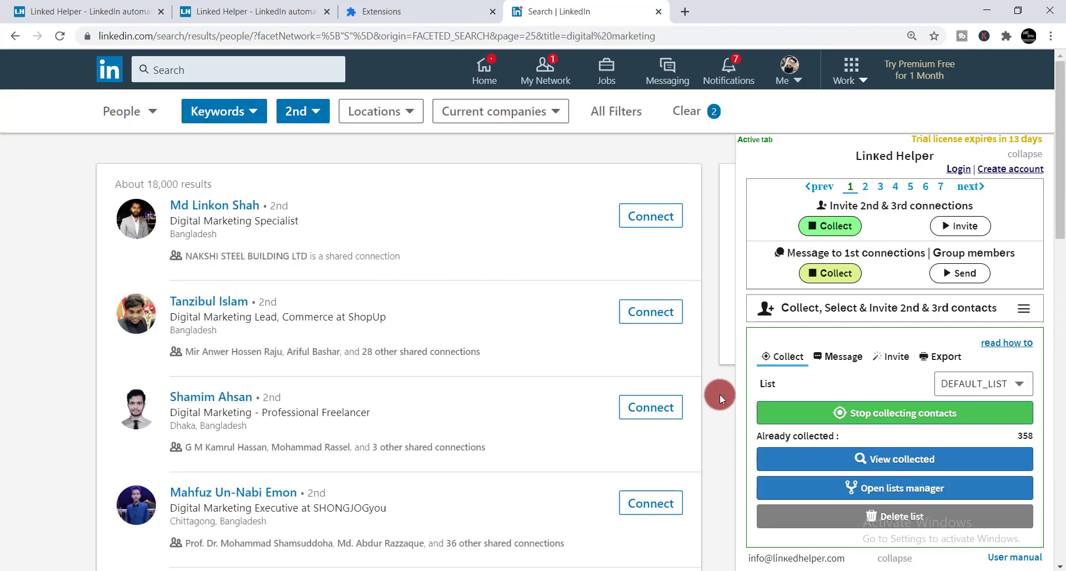
left_click(841, 354)
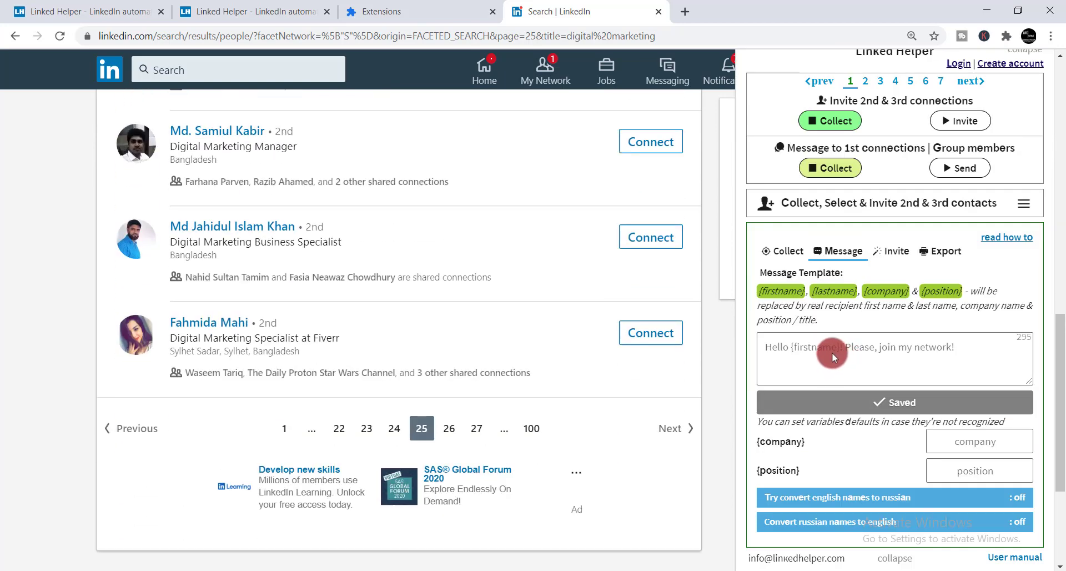
left_click(830, 351)
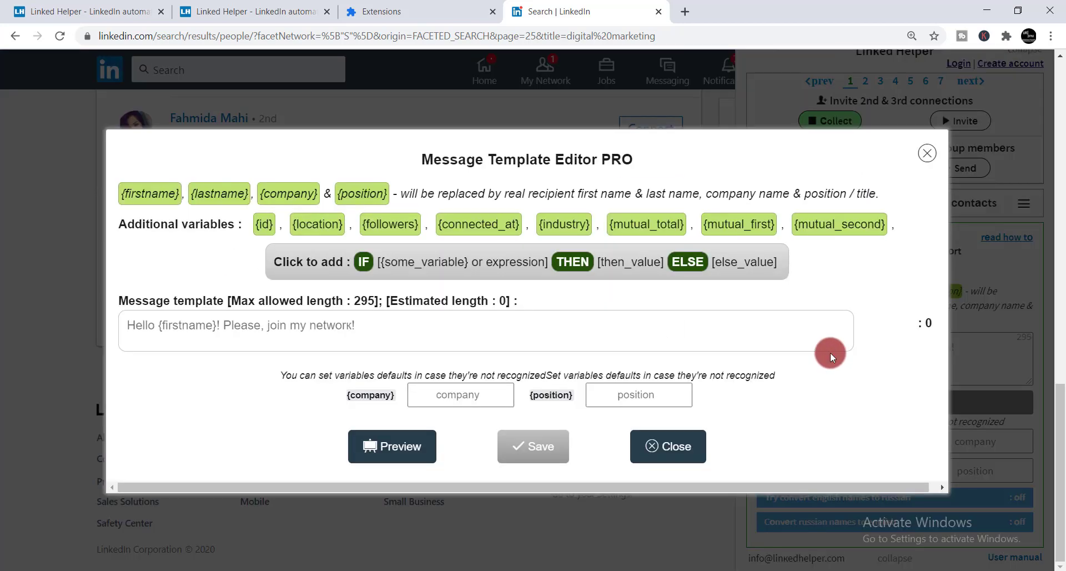
left_click(263, 330)
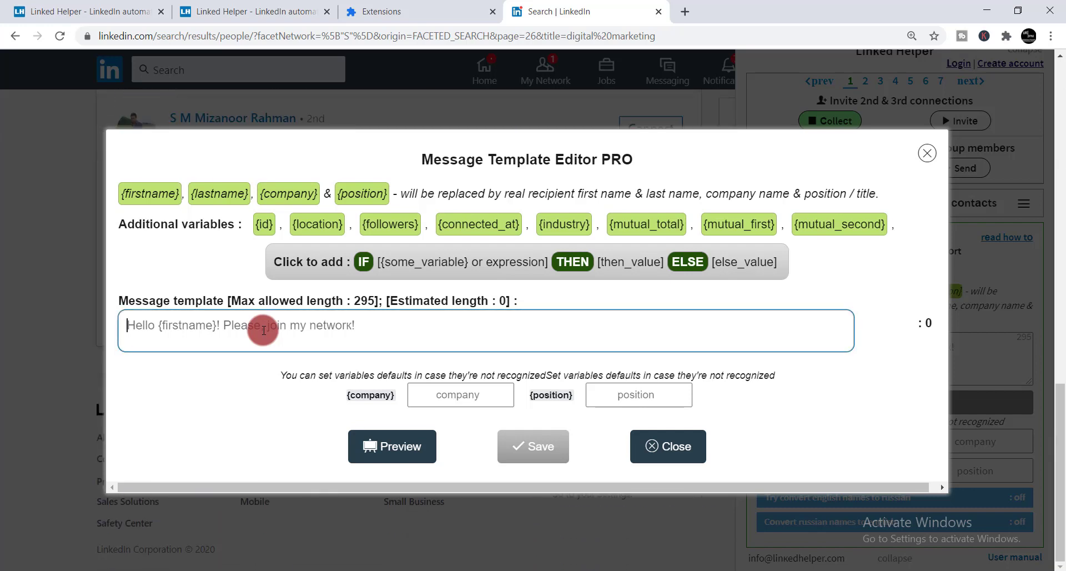
type("hh")
key("BackSpace")
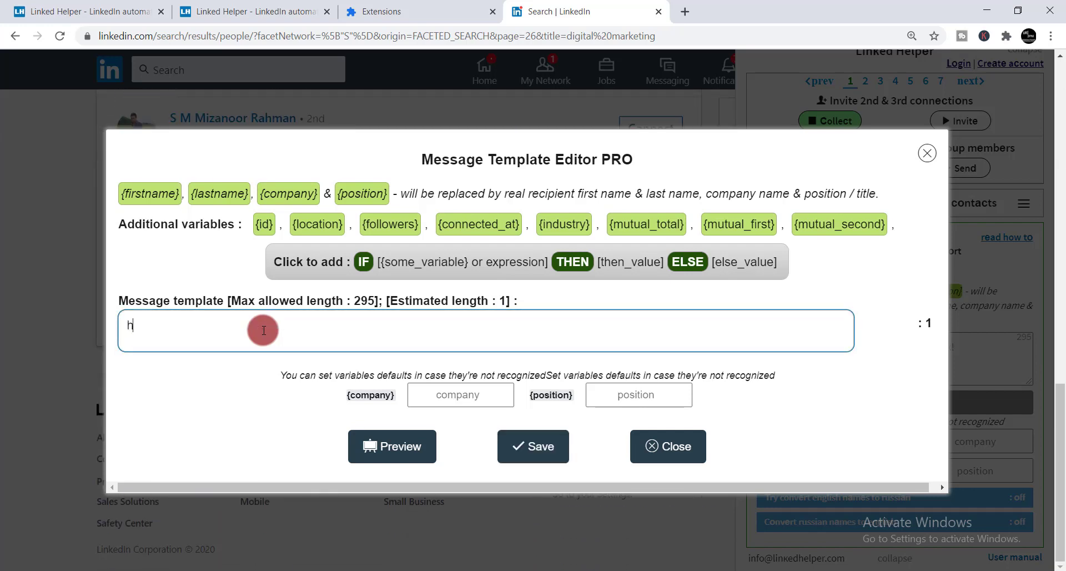
type("i")
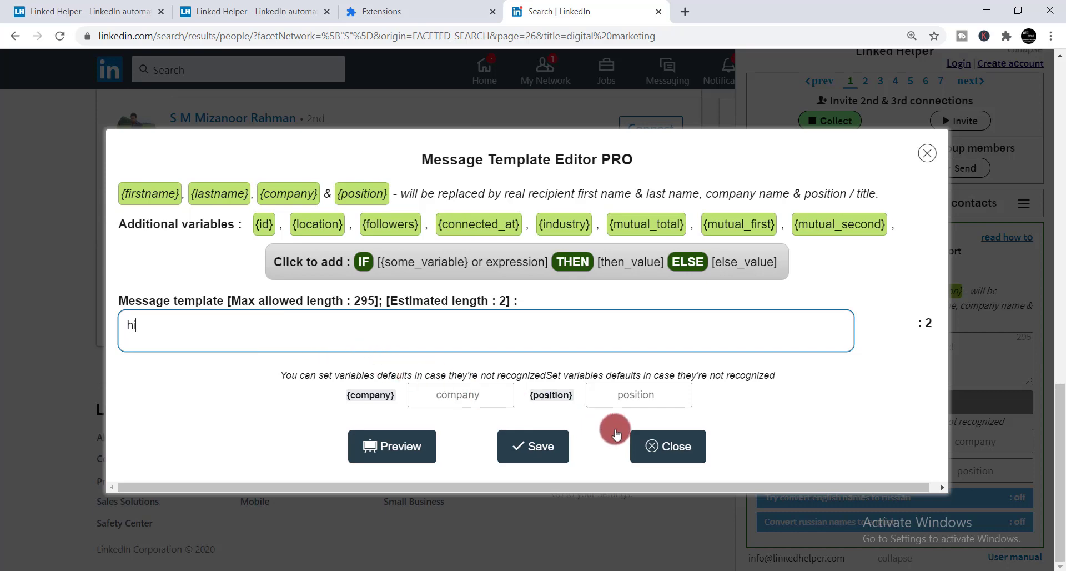
left_click(659, 446)
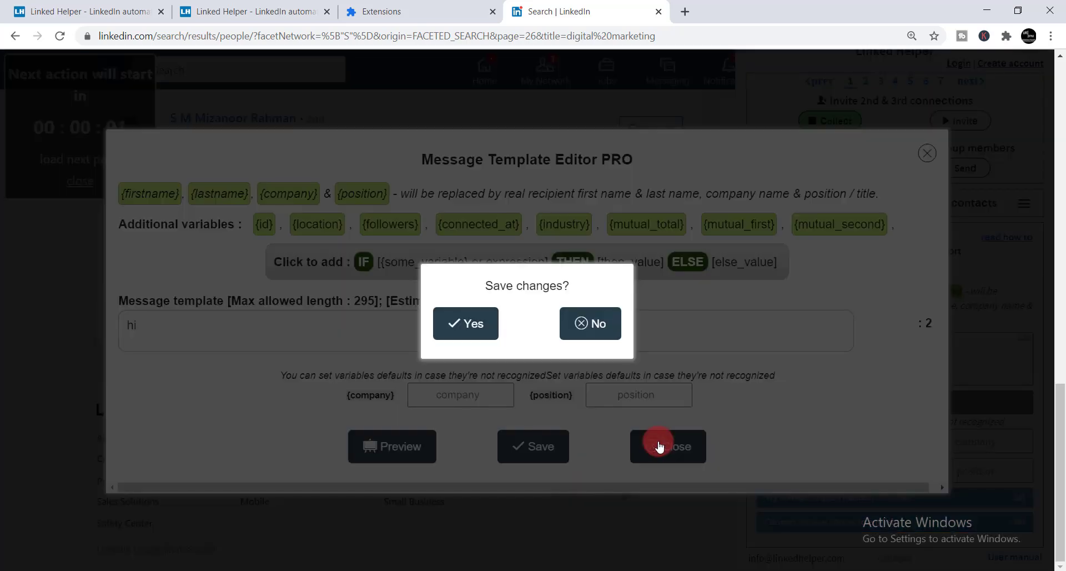
left_click(474, 328)
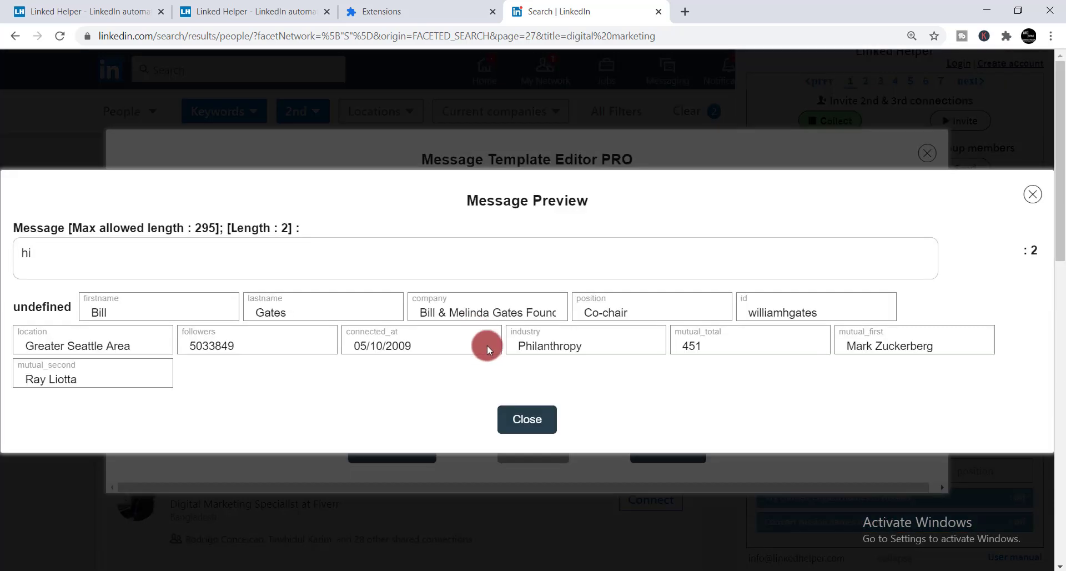
left_click(533, 418)
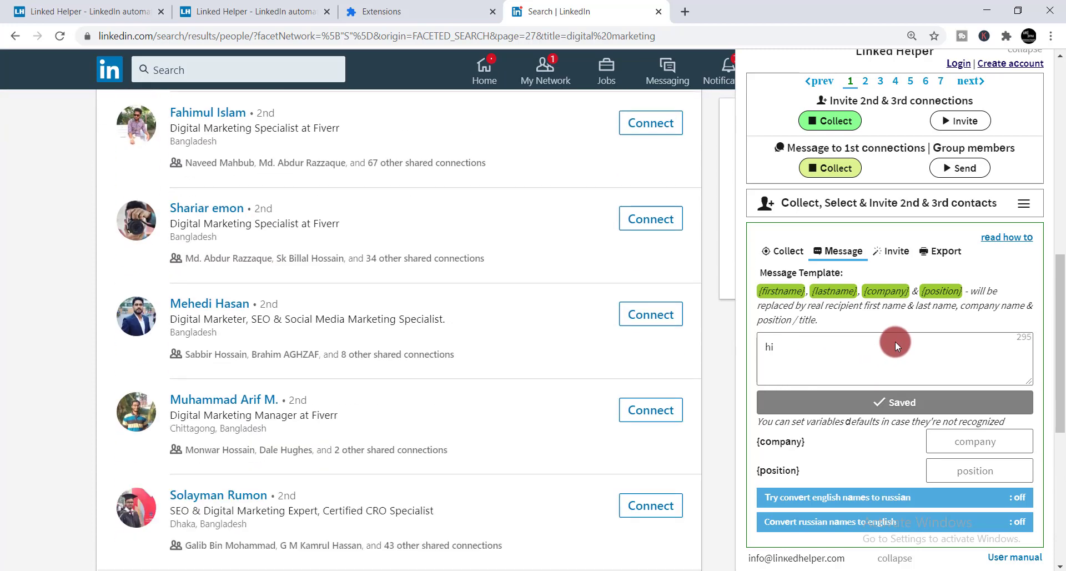
Step: Start inviting the collected 2nd and 3rd connection profiles with the existing invite limits
left_click(894, 252)
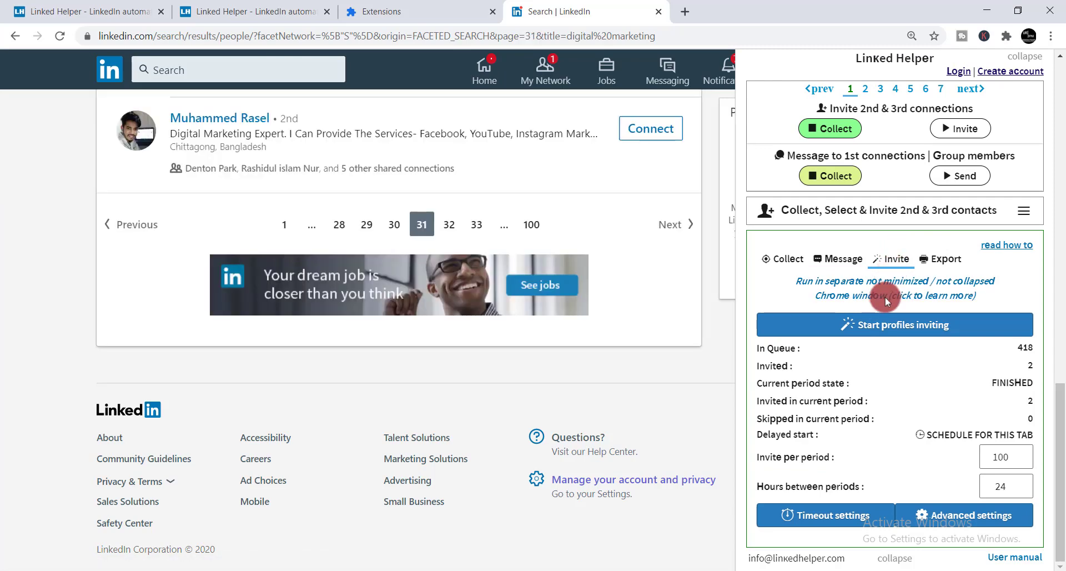
left_click(878, 327)
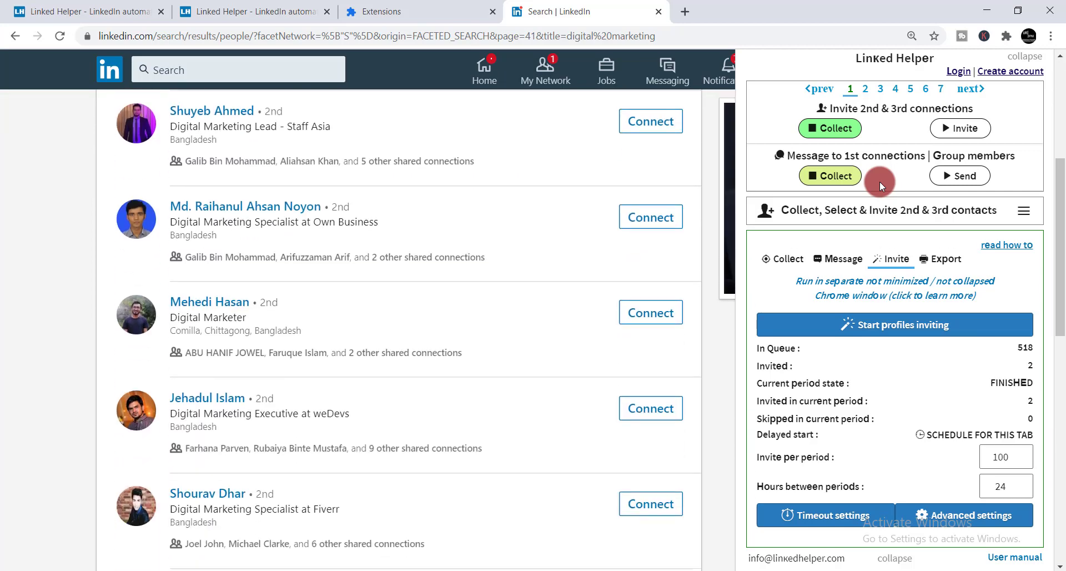
Step: Restart the collection of message recipients for 1st connections and group members
left_click(827, 177)
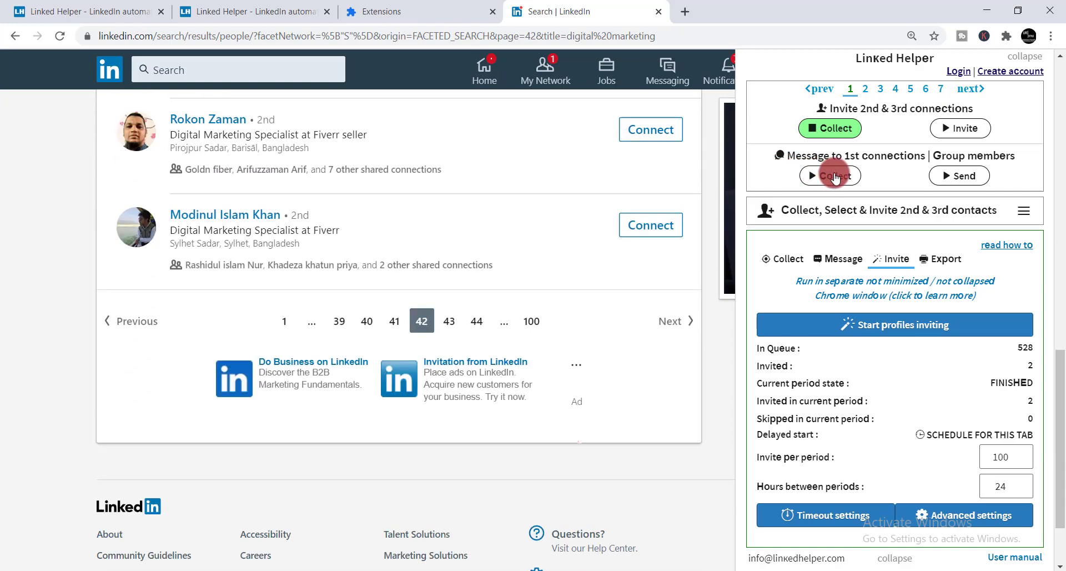
left_click(832, 175)
left_click(839, 272)
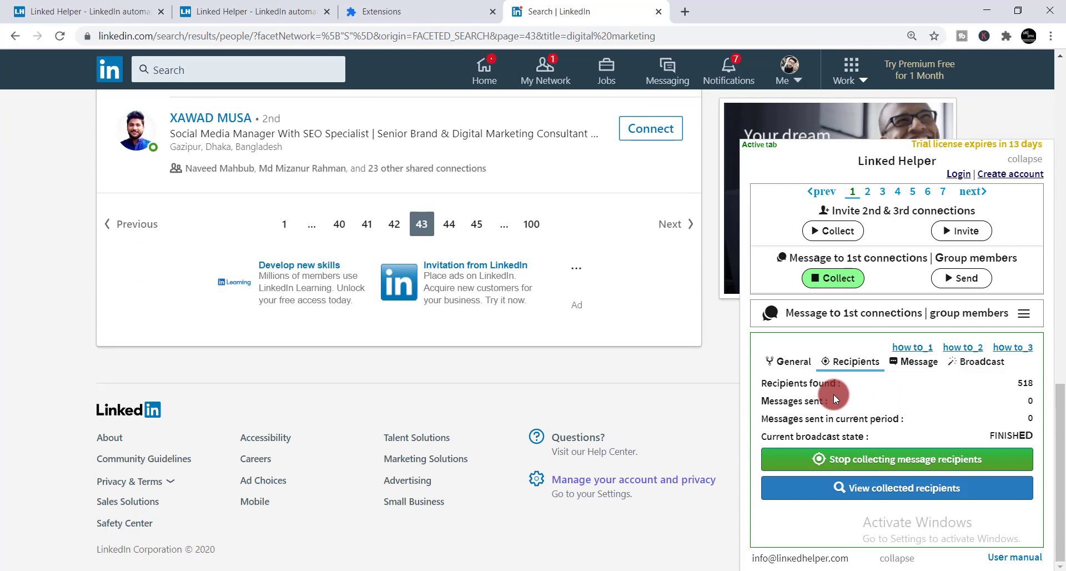
Step: Replace the message template for 1st connections and group members with "hi", save it and close the message preview
left_click(916, 362)
left_click(838, 354)
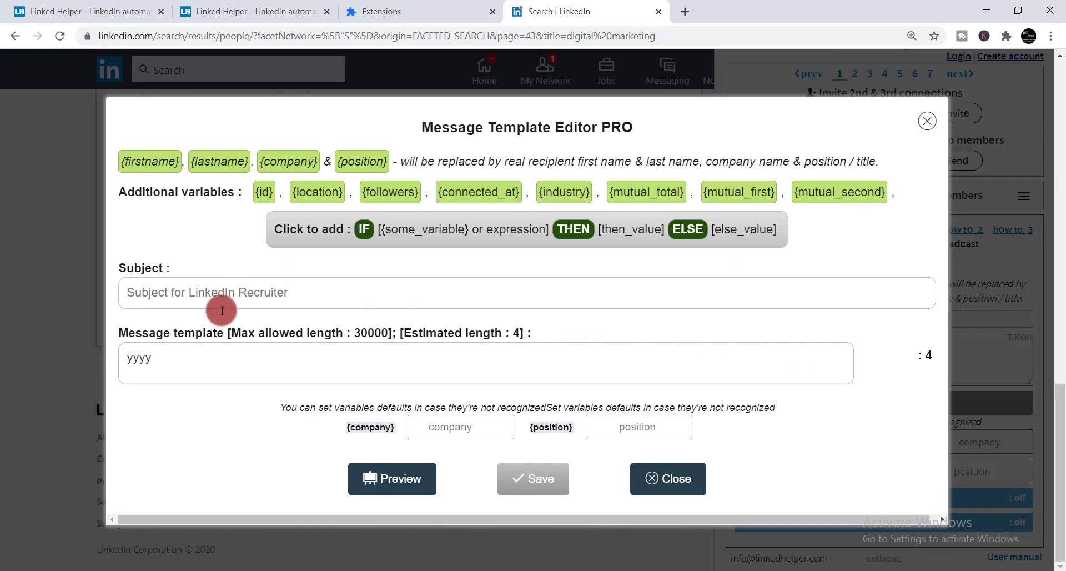
left_click(183, 350)
key("BackSpace")
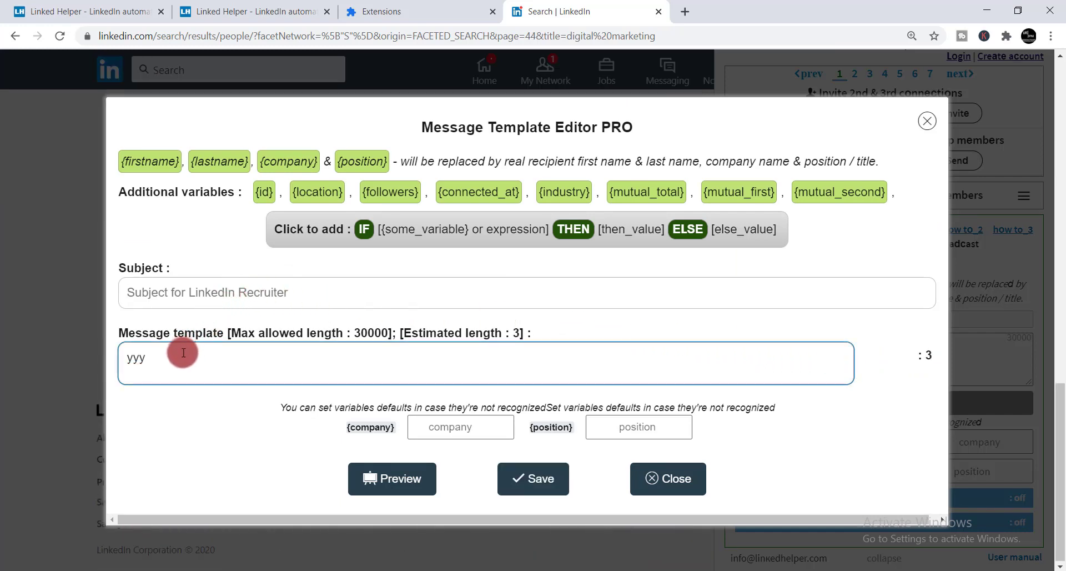
key("BackSpace")
key("BackSpace")
key("BackSpace")
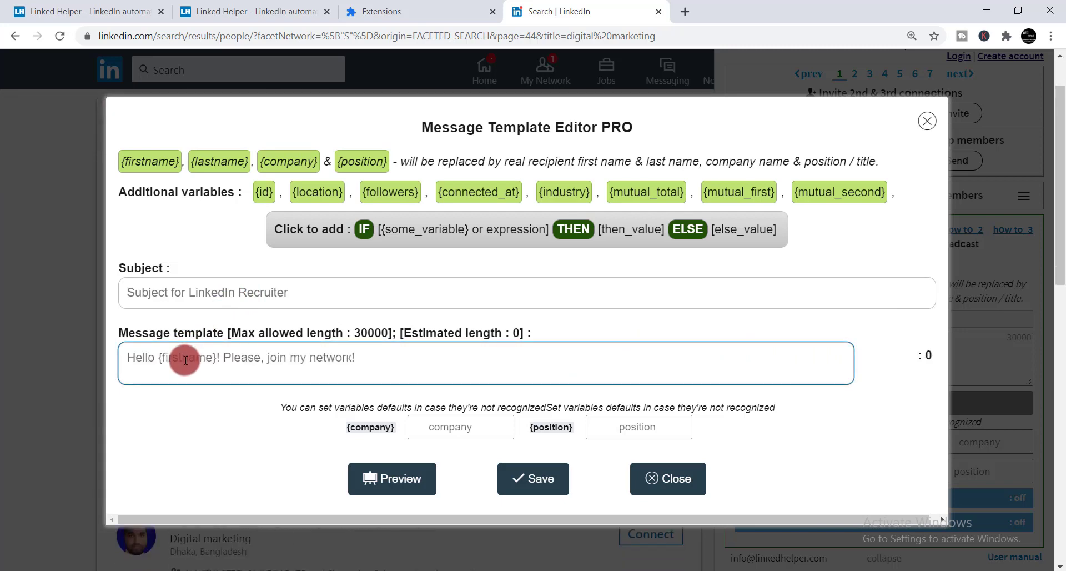
type("hi")
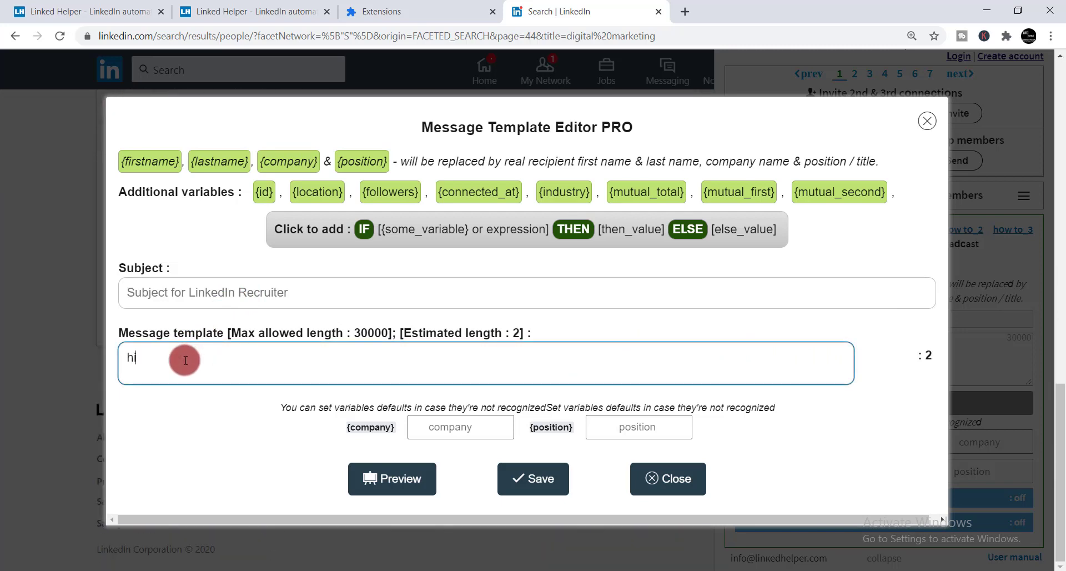
left_click(666, 478)
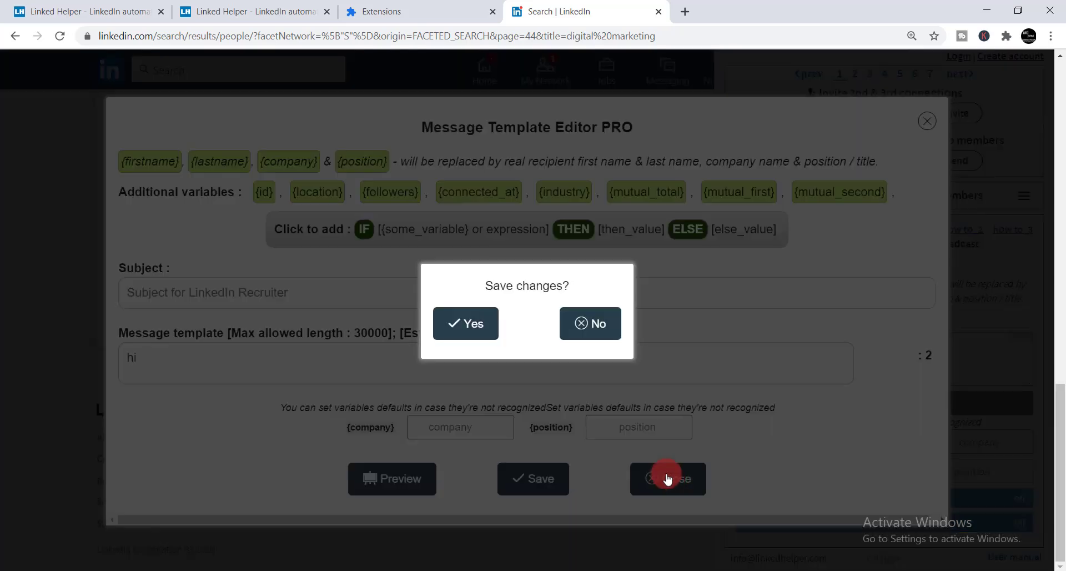
left_click(464, 321)
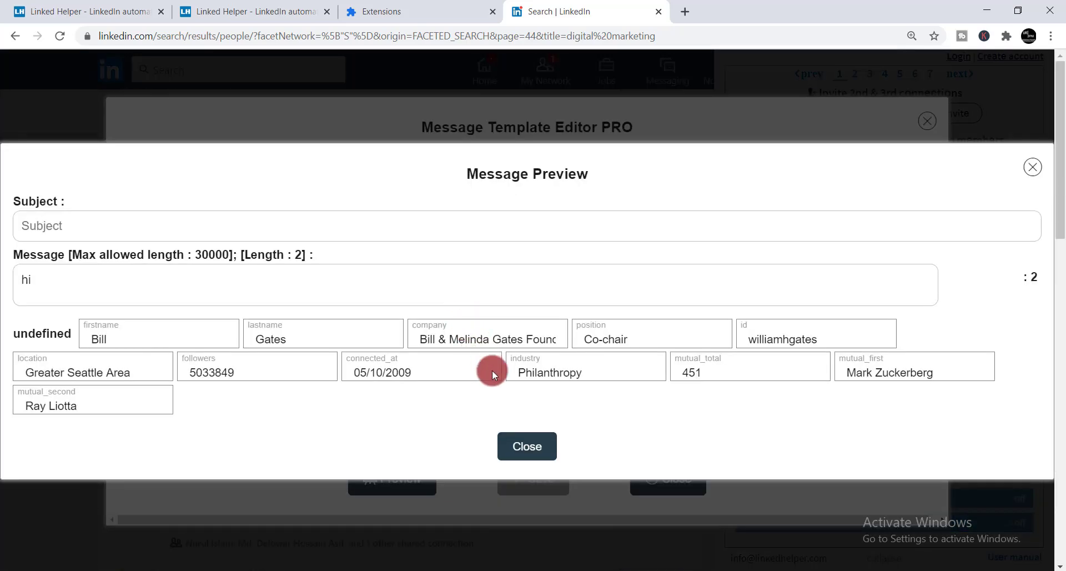
left_click(530, 443)
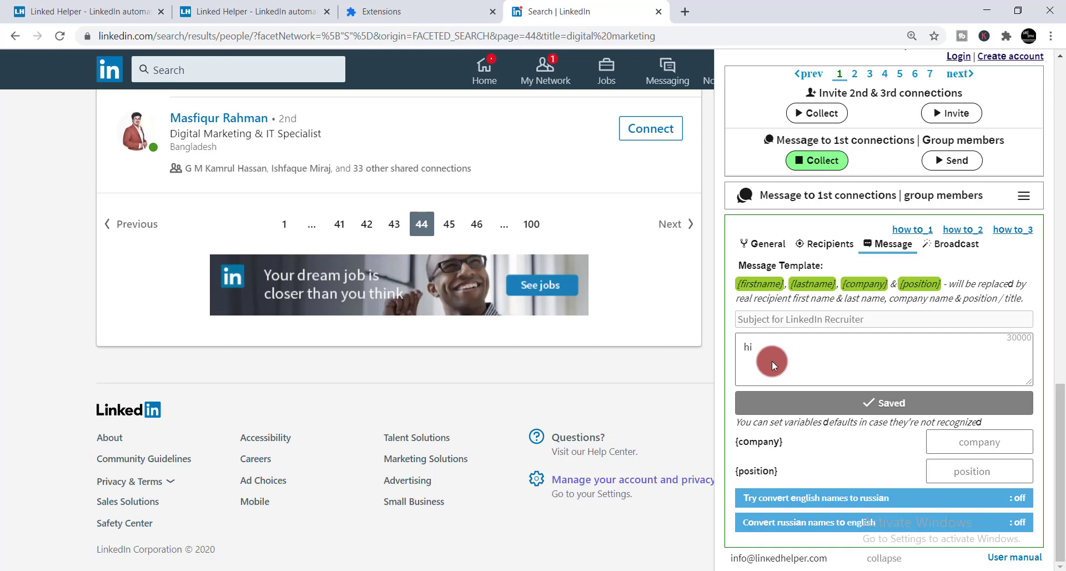
Step: Open the broadcast settings for messages to 1st connections and group members
left_click(954, 244)
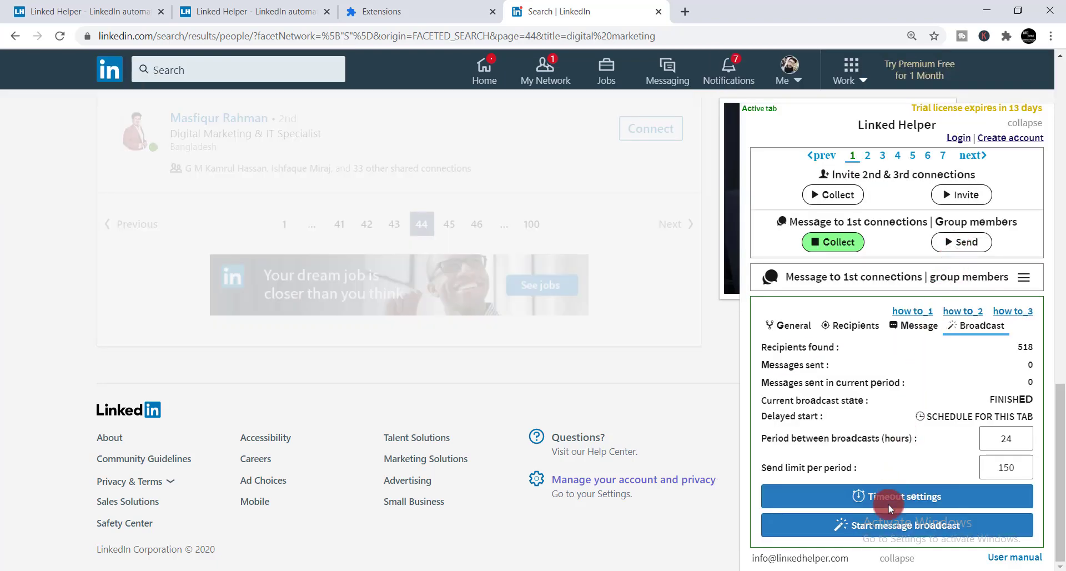